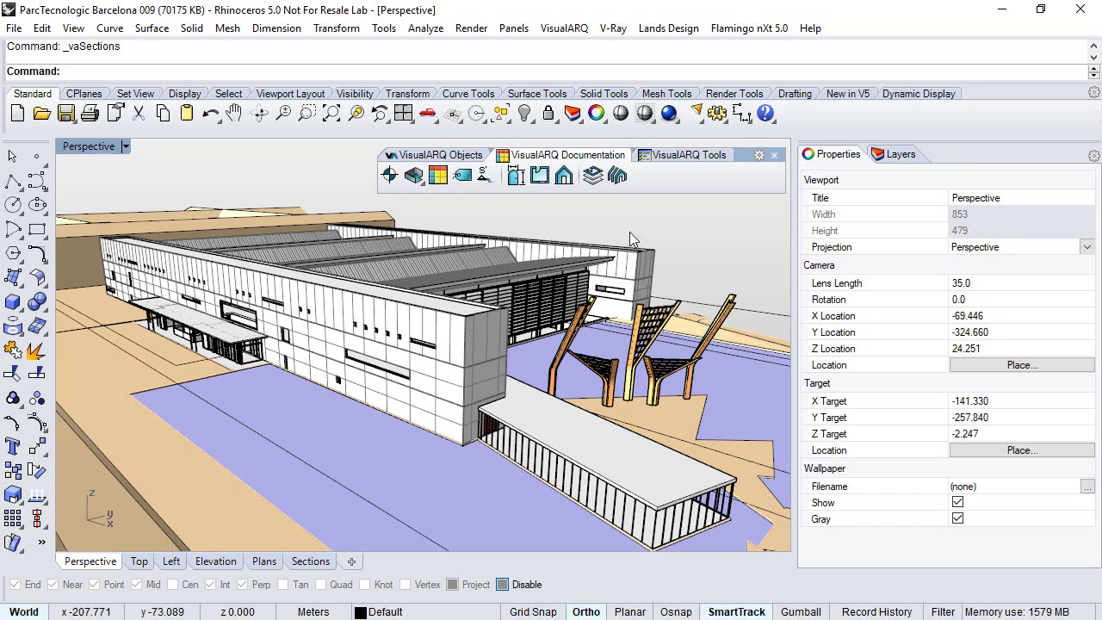
- Dock the Sections panel, turn on the North L. Section cut, and orbit to view the sliced building
click(616, 176)
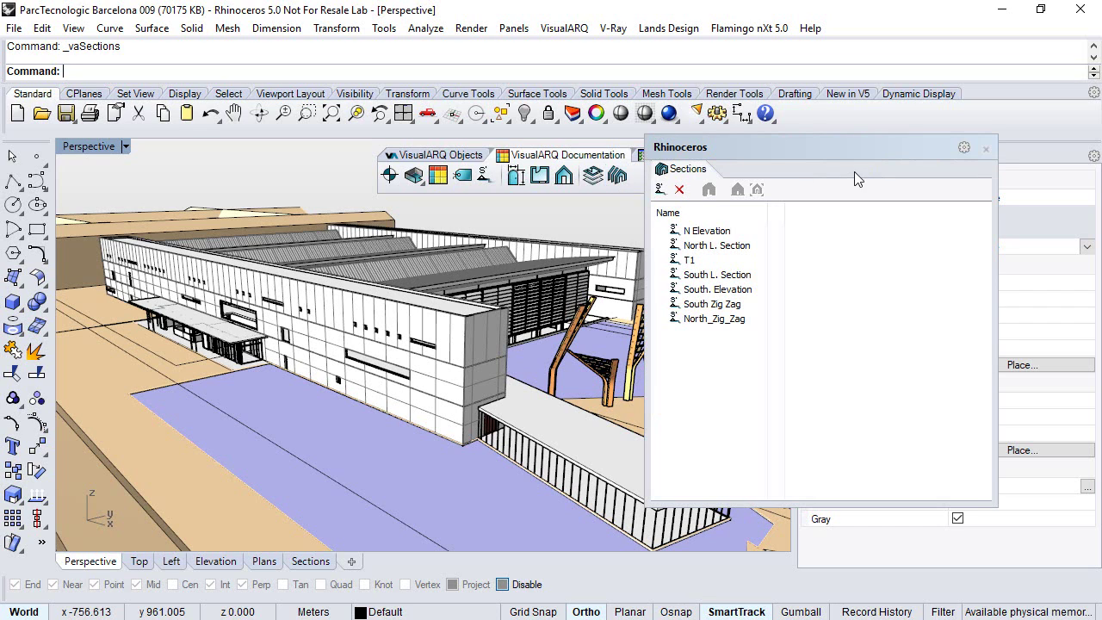
double_click(982, 151)
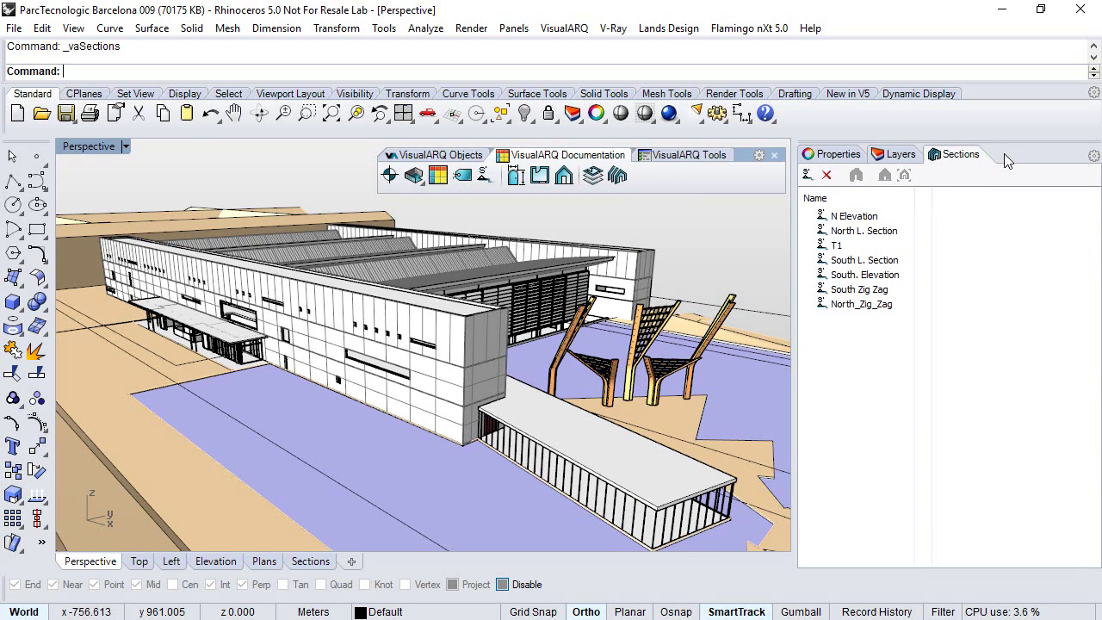
click(848, 230)
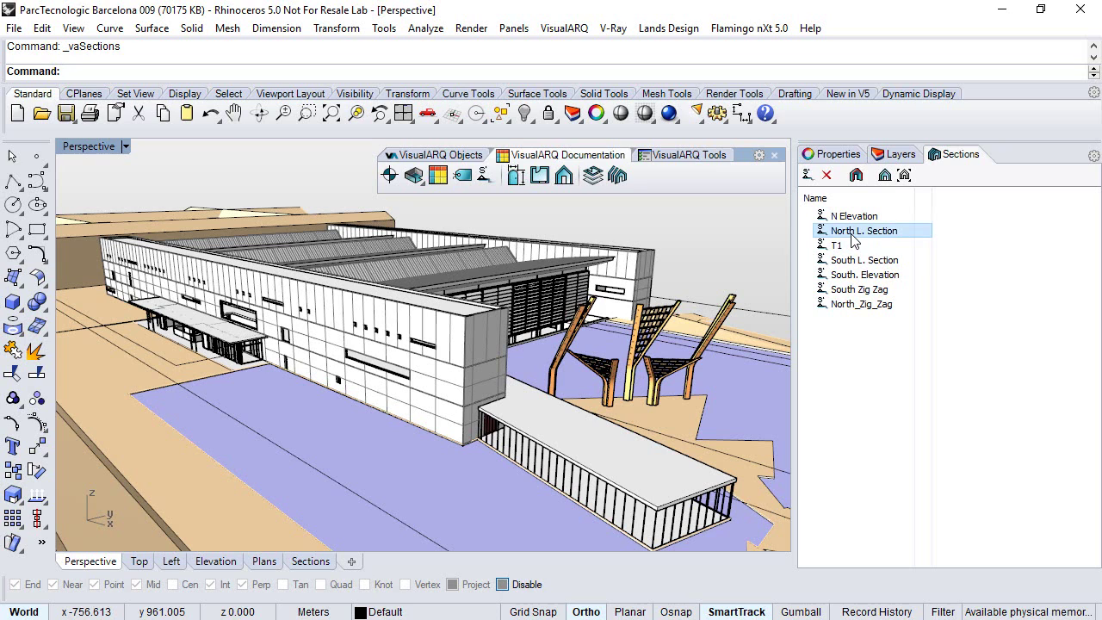
click(856, 178)
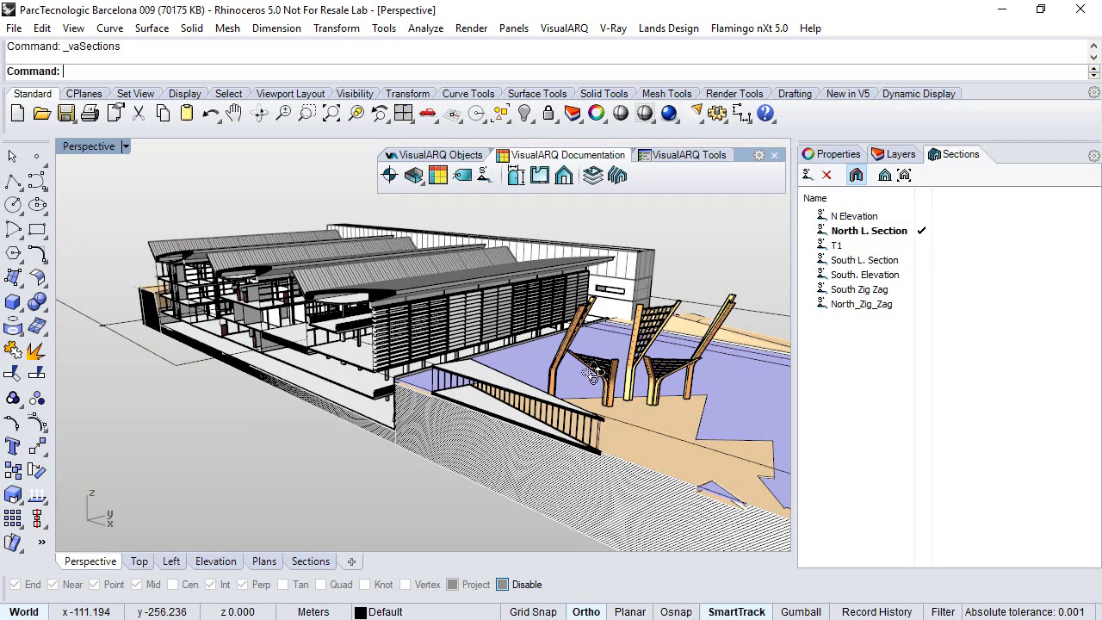
right_drag(614, 361, 600, 357)
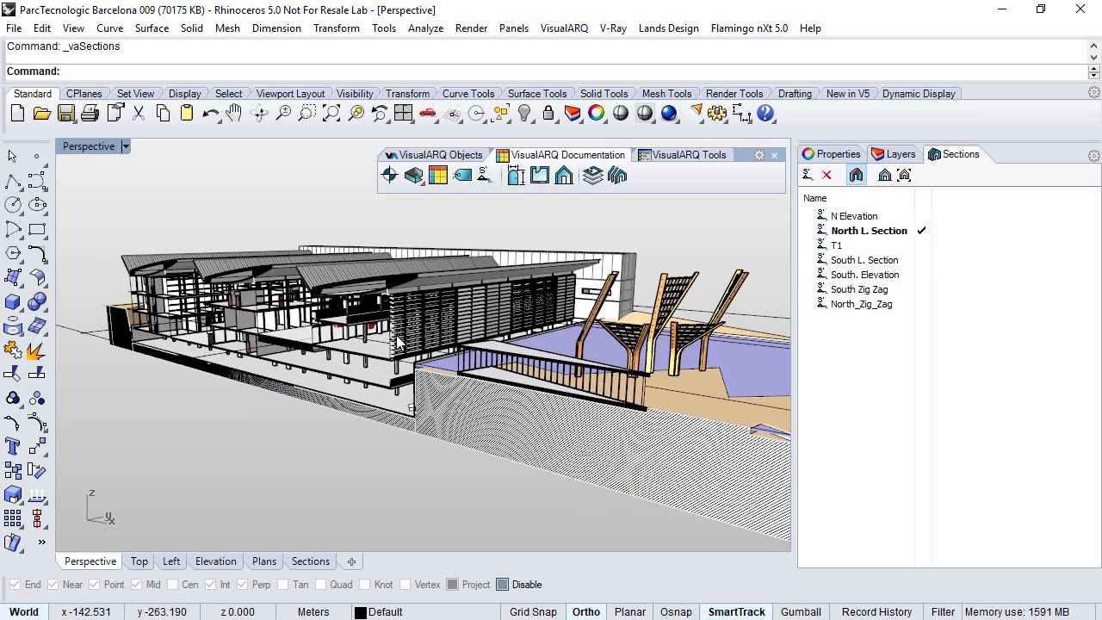
- Change the cut terrain pieces' section attribute pattern to Solid
click(475, 433)
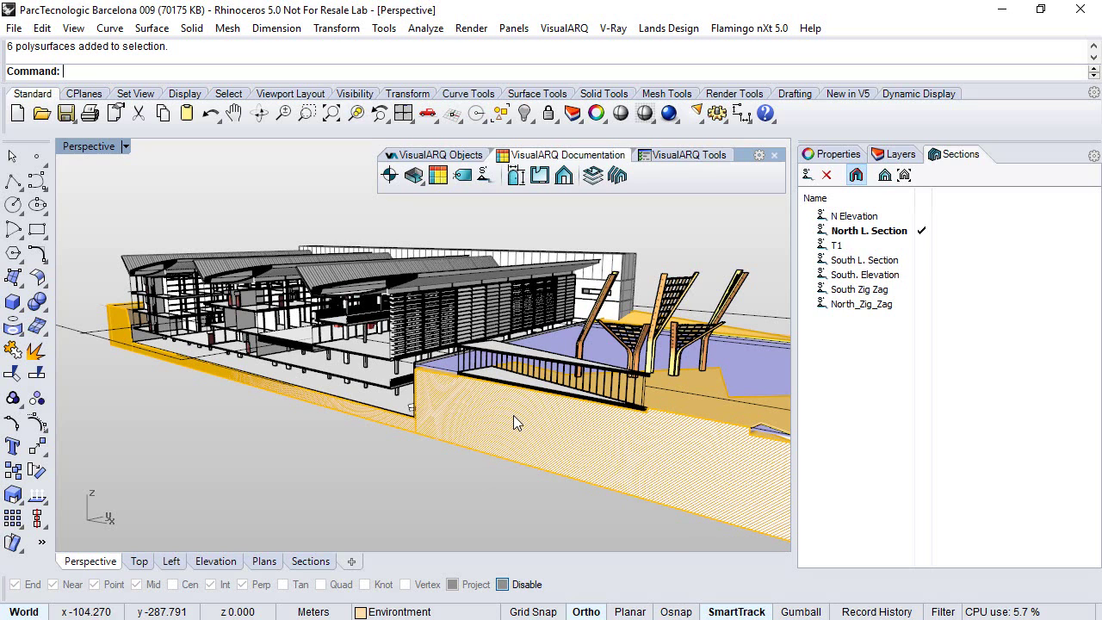
click(828, 156)
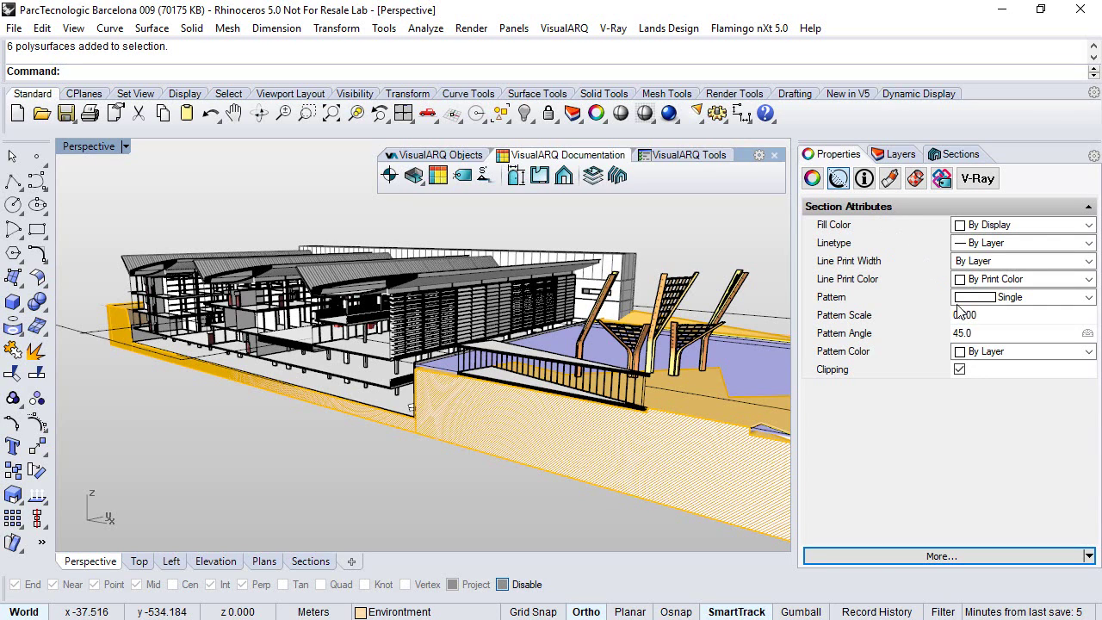
click(1024, 297)
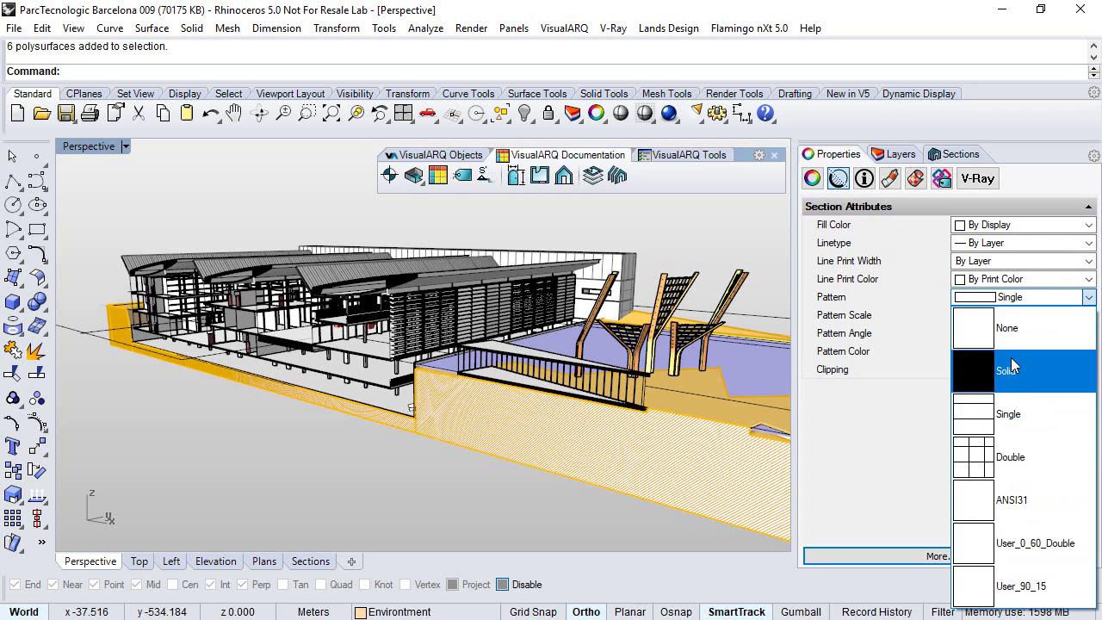
click(1012, 368)
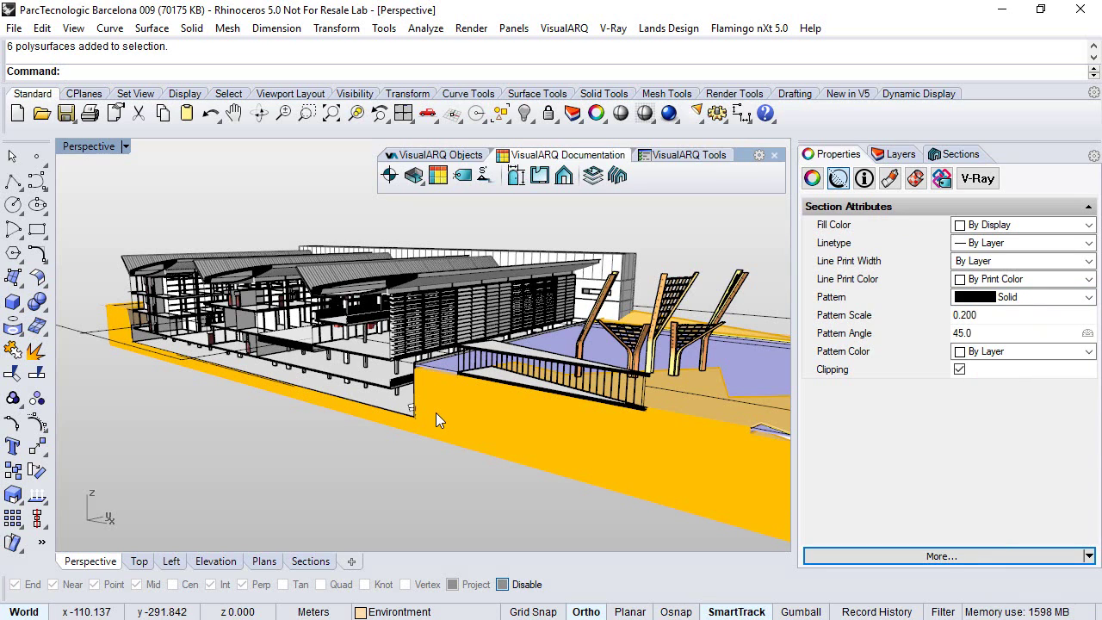
click(429, 450)
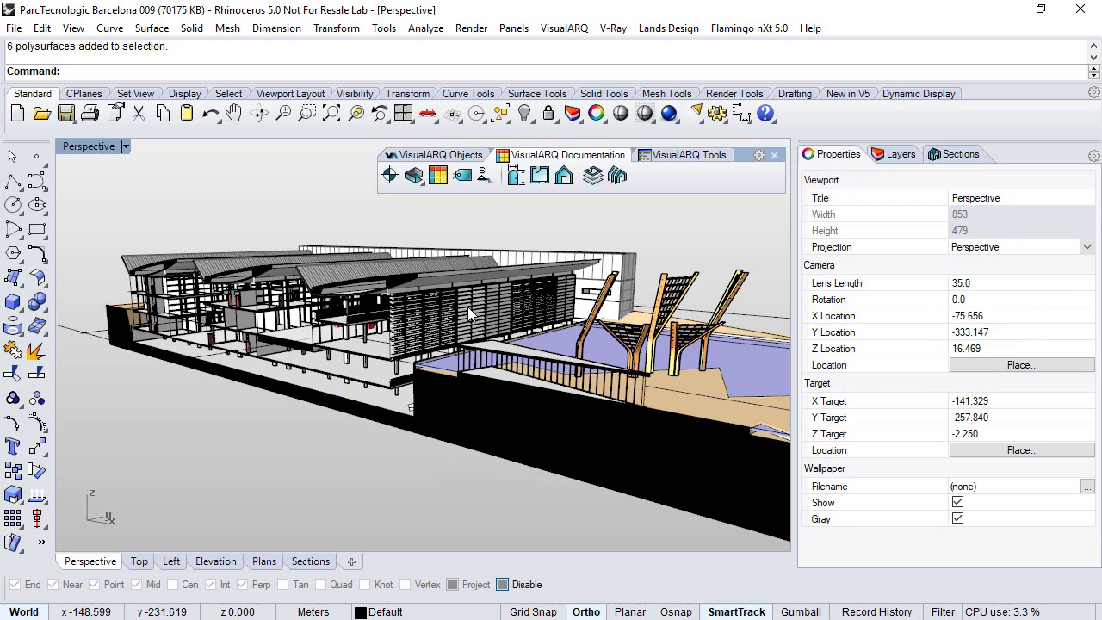
- Open the Elevation viewport and select North L. Section in the Sections panel
right_drag(469, 314, 275, 453)
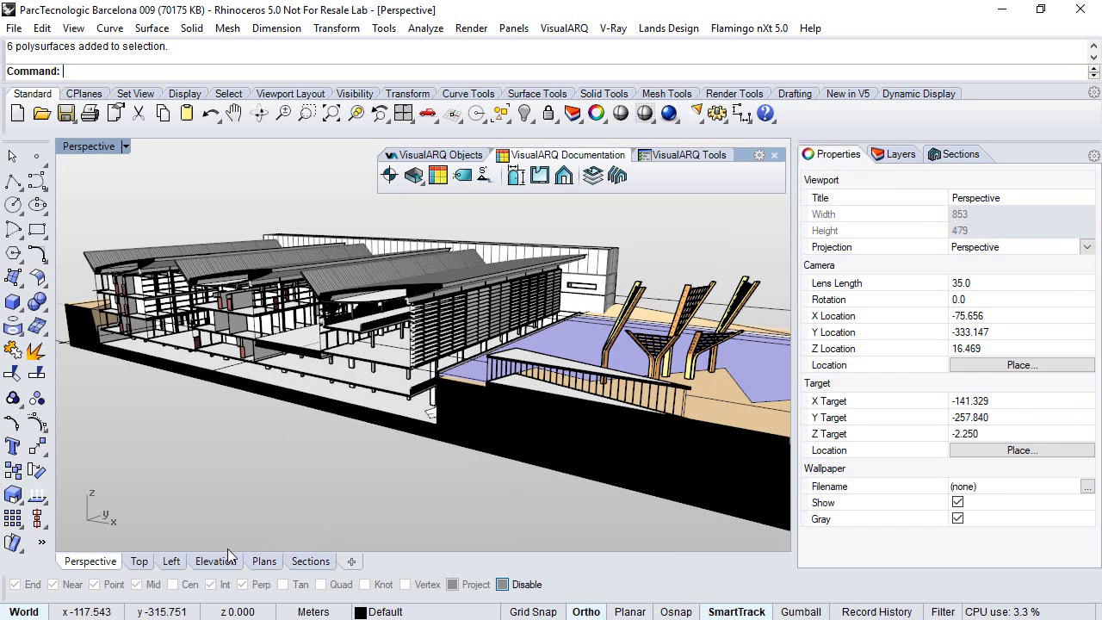
click(203, 561)
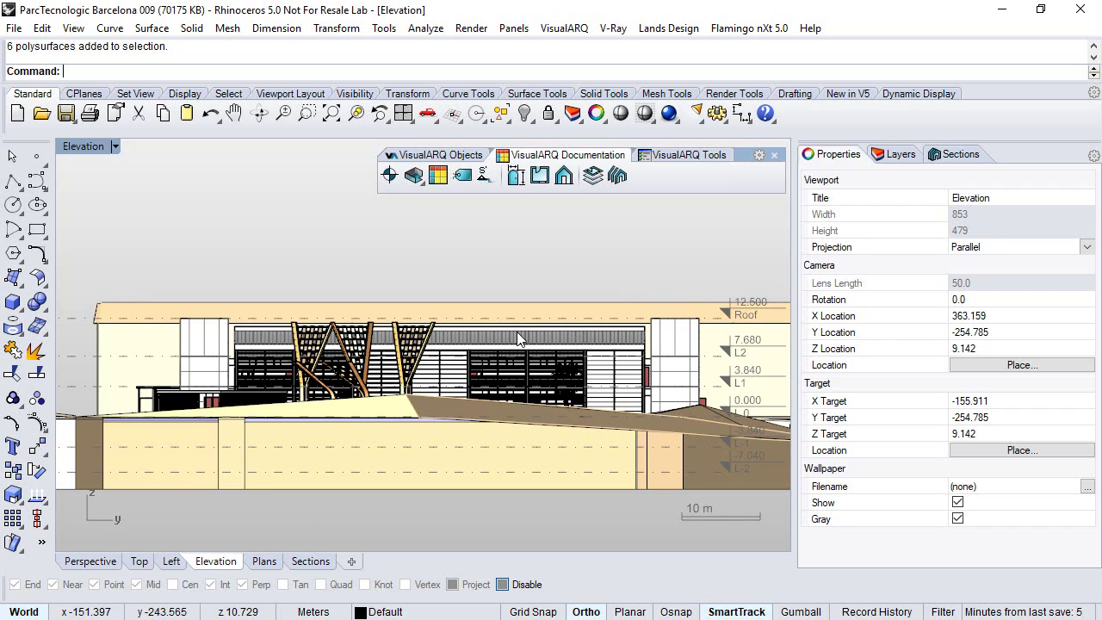
click(948, 155)
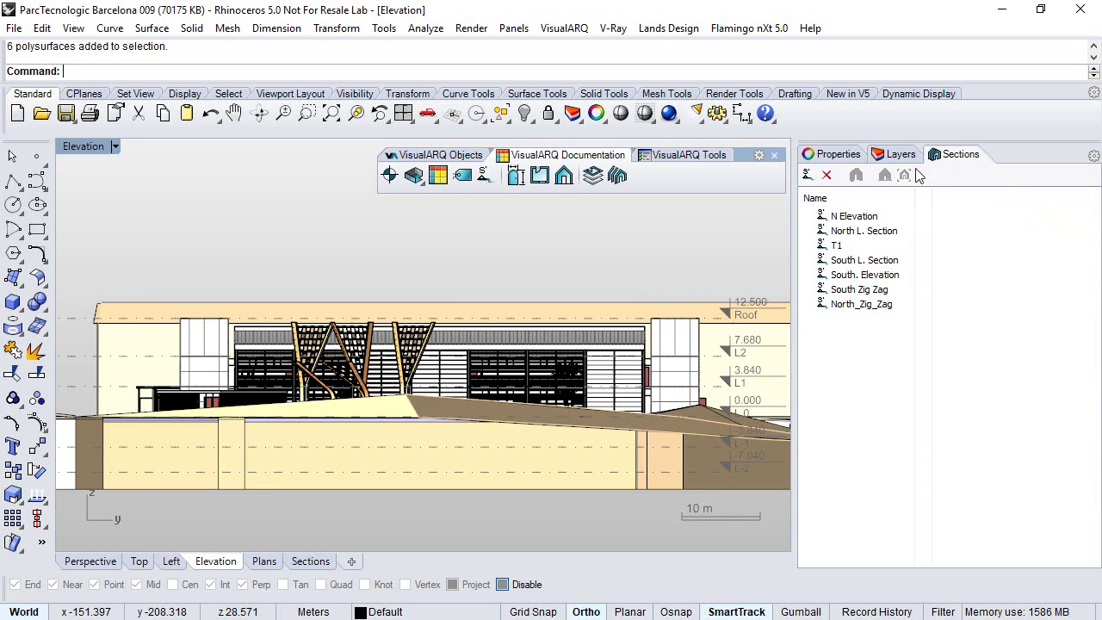
click(853, 231)
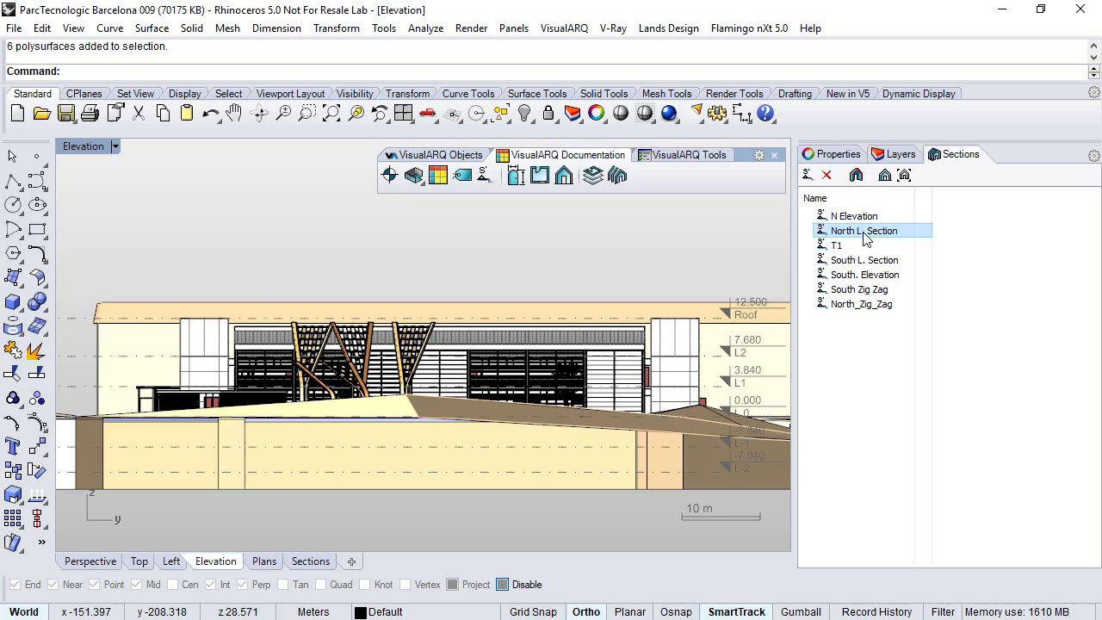
- Align the Elevation view to North L. Section and set it as the viewport's section view, keeping Hidden display
click(885, 176)
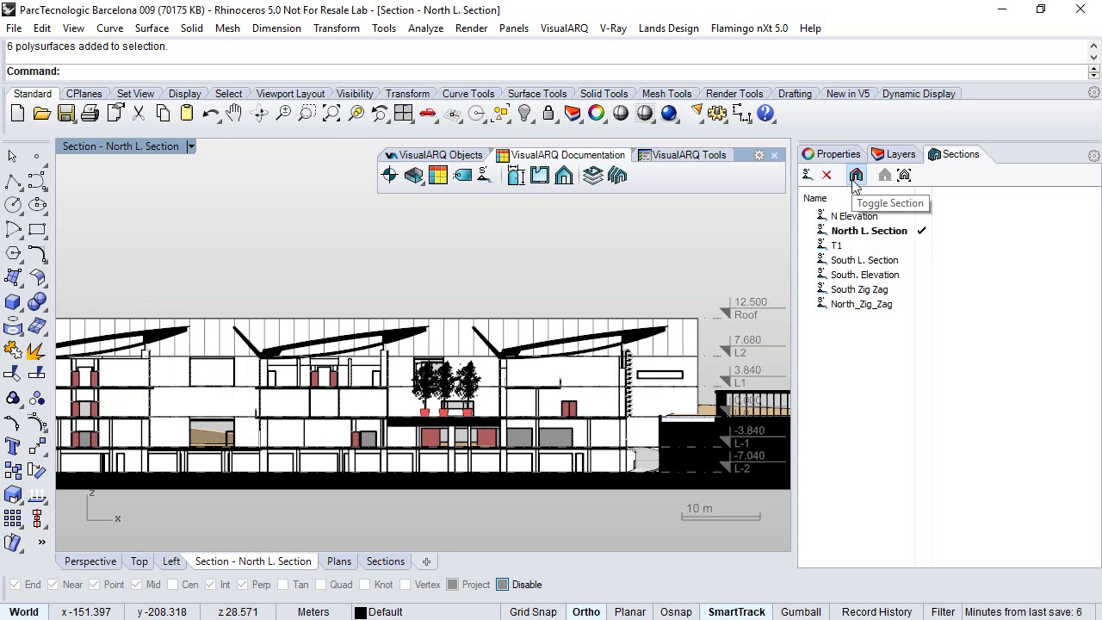
click(903, 175)
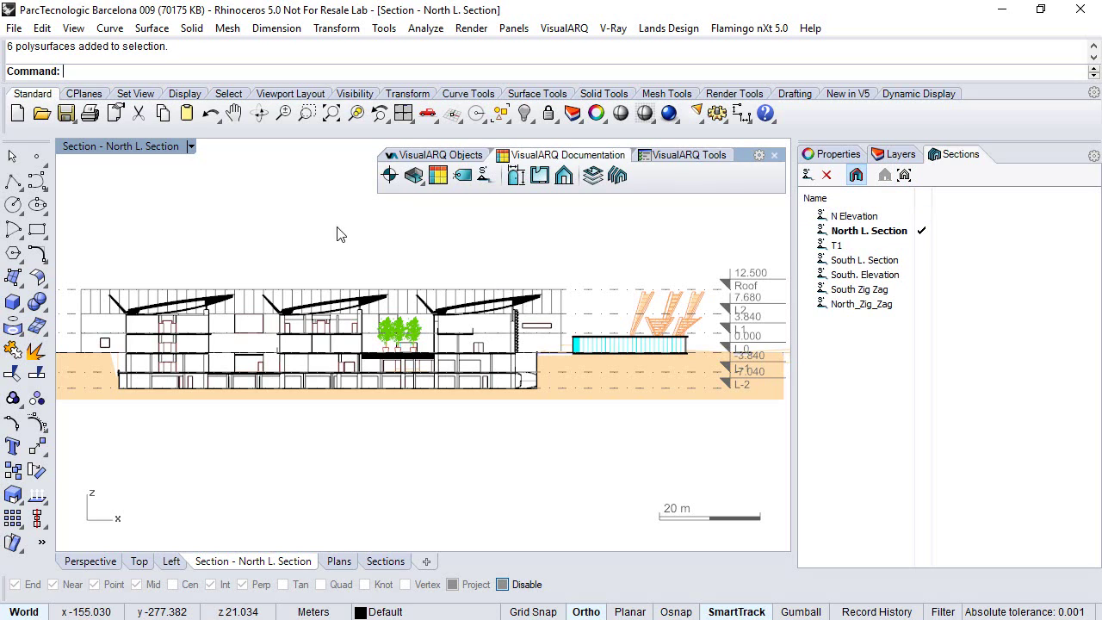
click(120, 149)
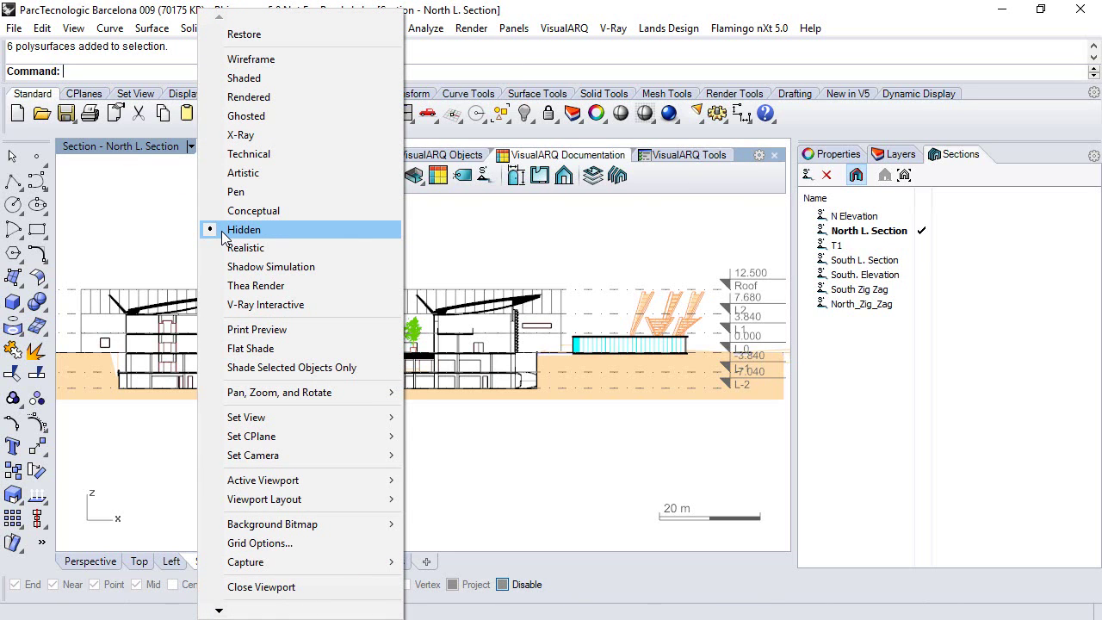
click(487, 241)
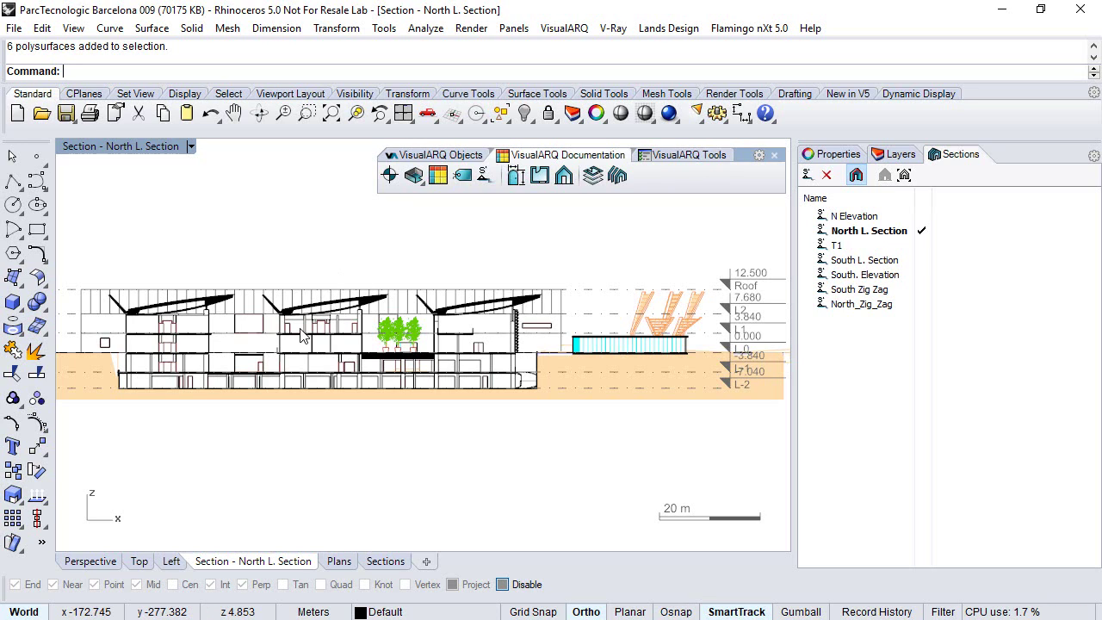
- On the Sections layout, switch the top detail from South L. Section to North L. Section
click(384, 562)
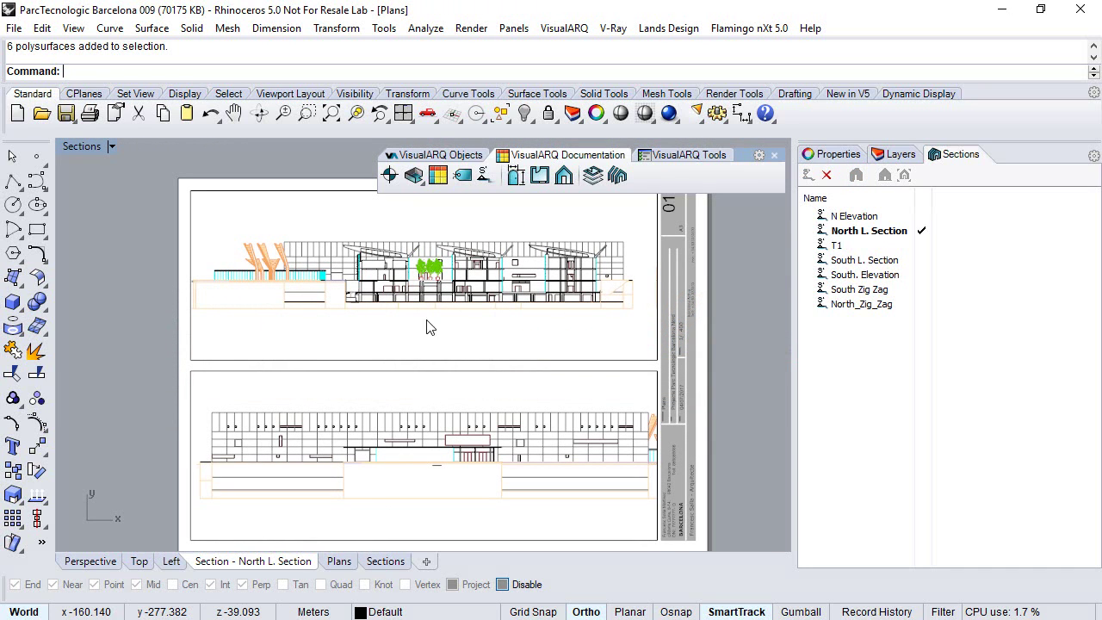
click(271, 363)
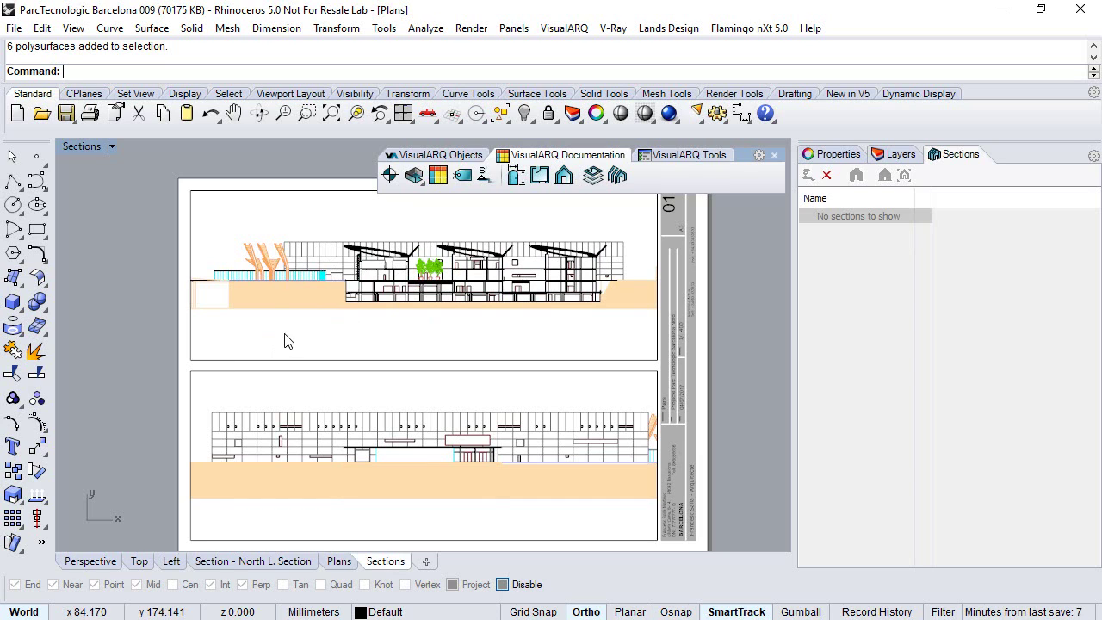
double_click(348, 336)
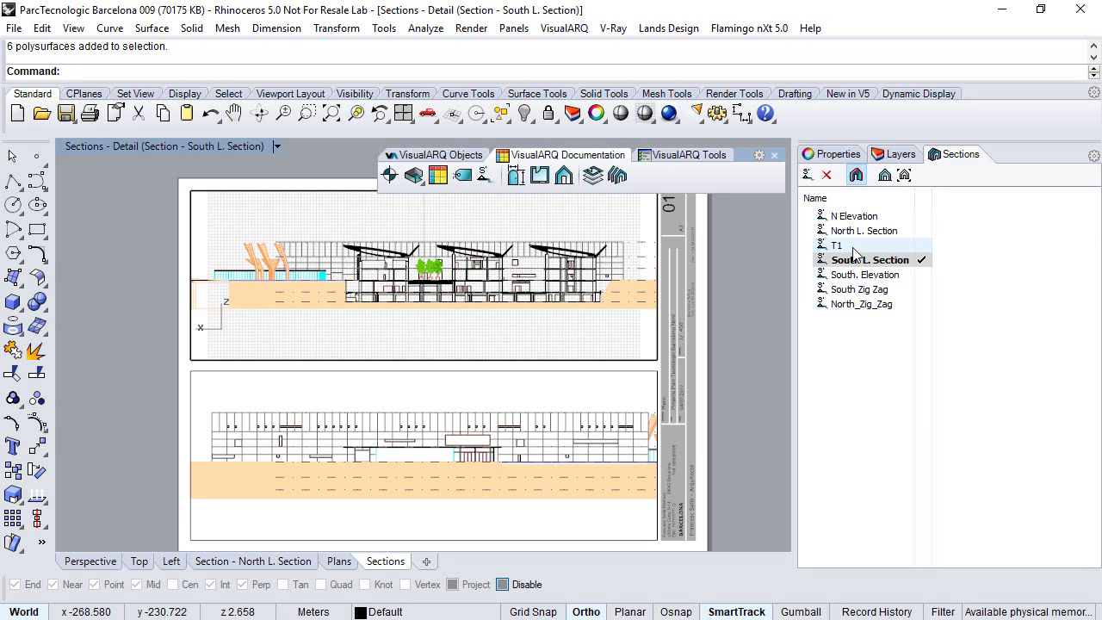
click(866, 232)
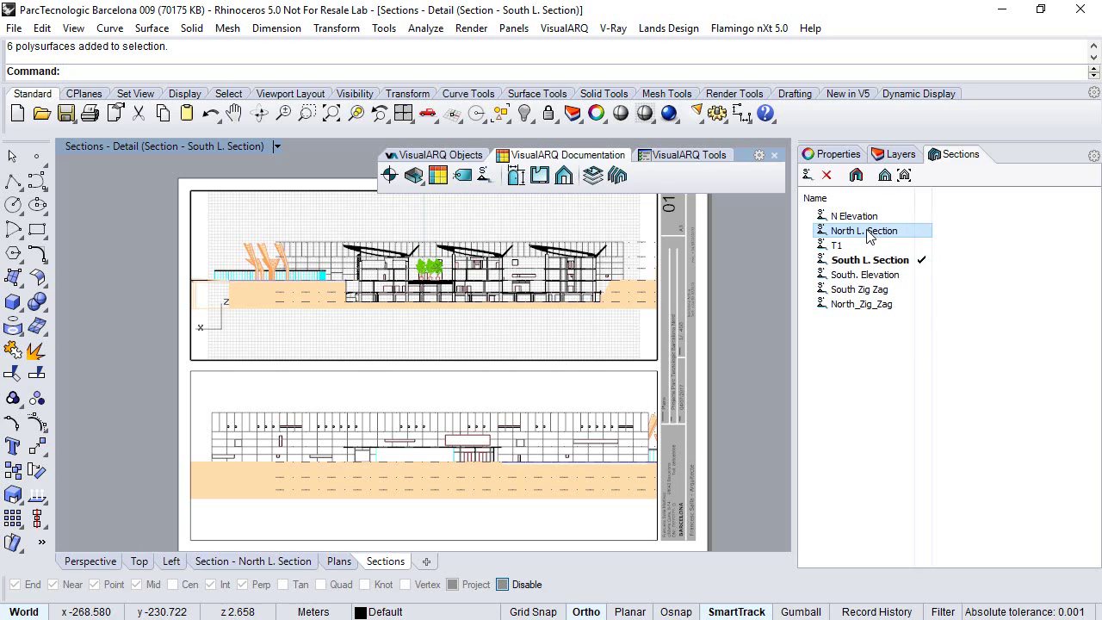
click(906, 176)
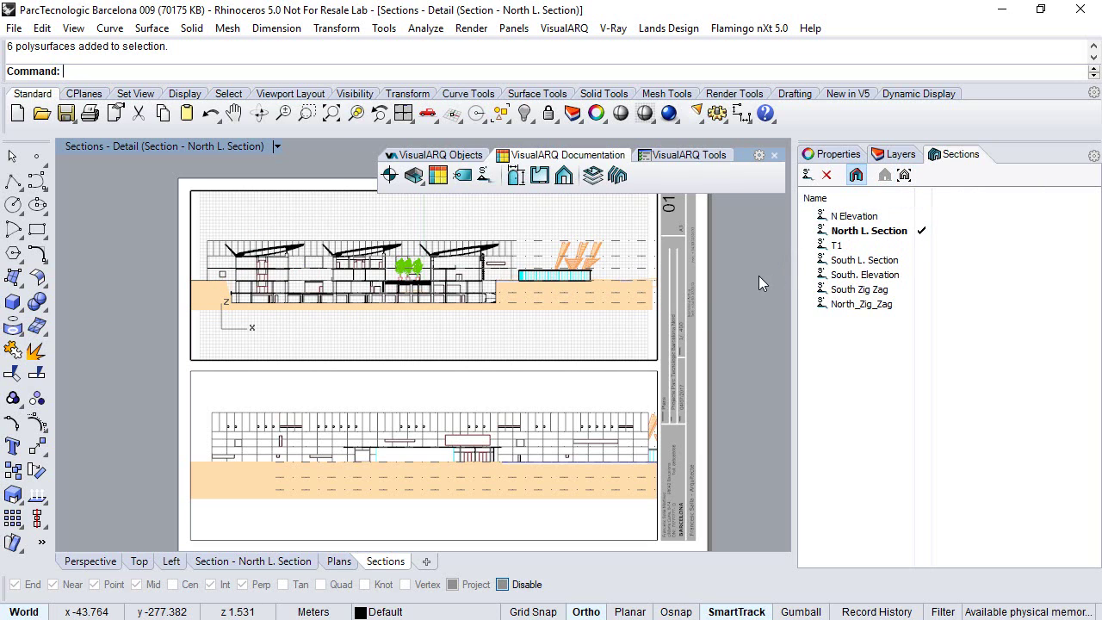
double_click(641, 361)
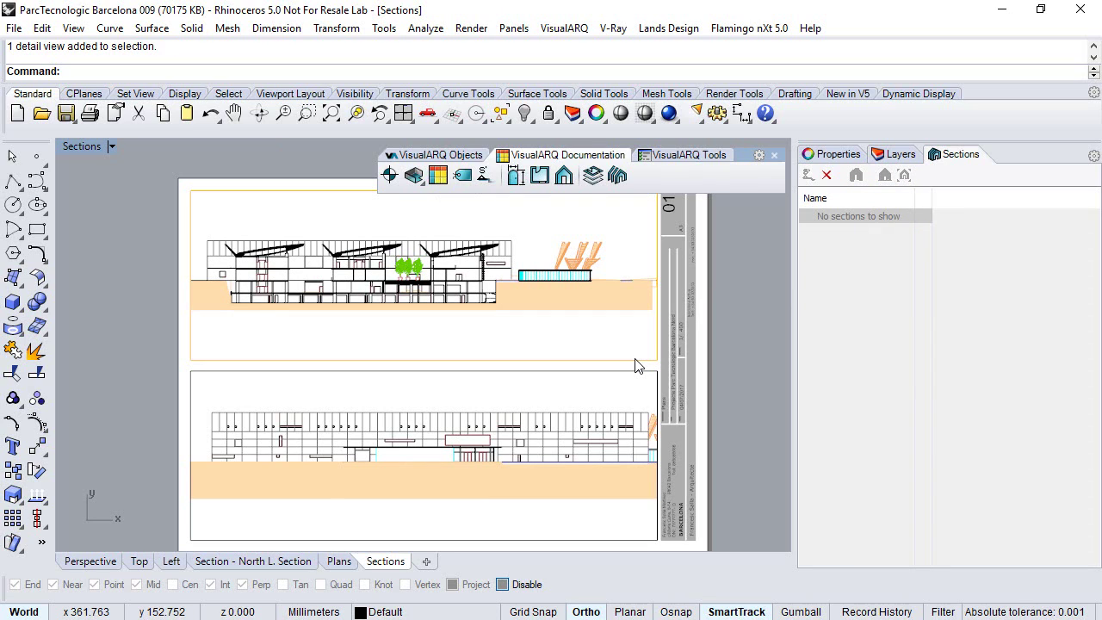
- Set the top detail's scale to 1 mm per 0.4 m in the model, then start printing the sheet
click(836, 155)
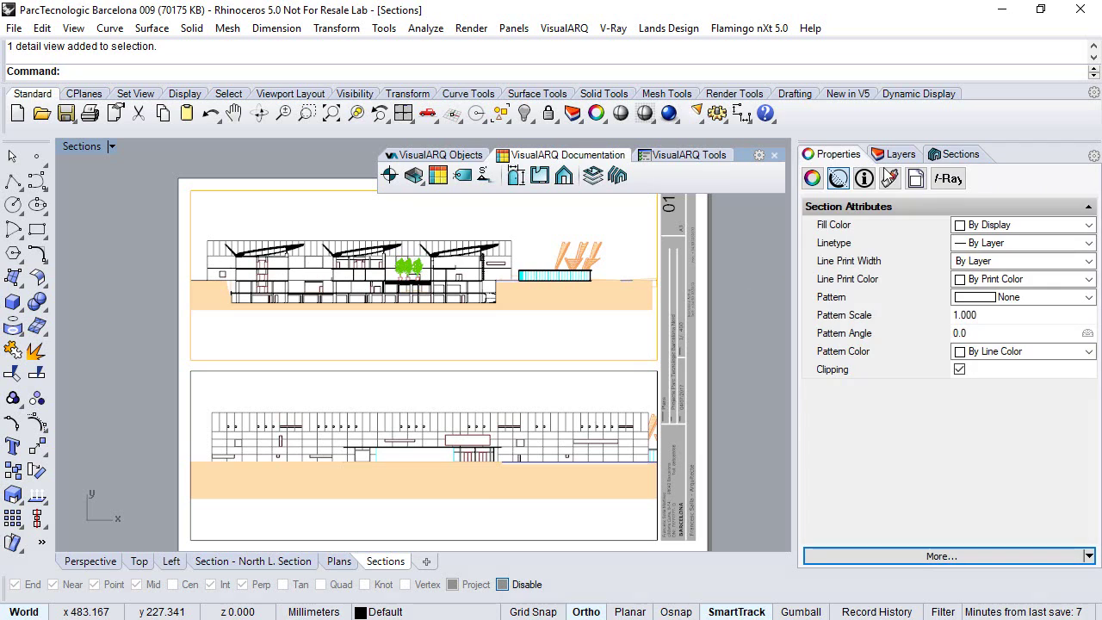
click(916, 178)
drag(814, 265, 838, 270)
text(.)
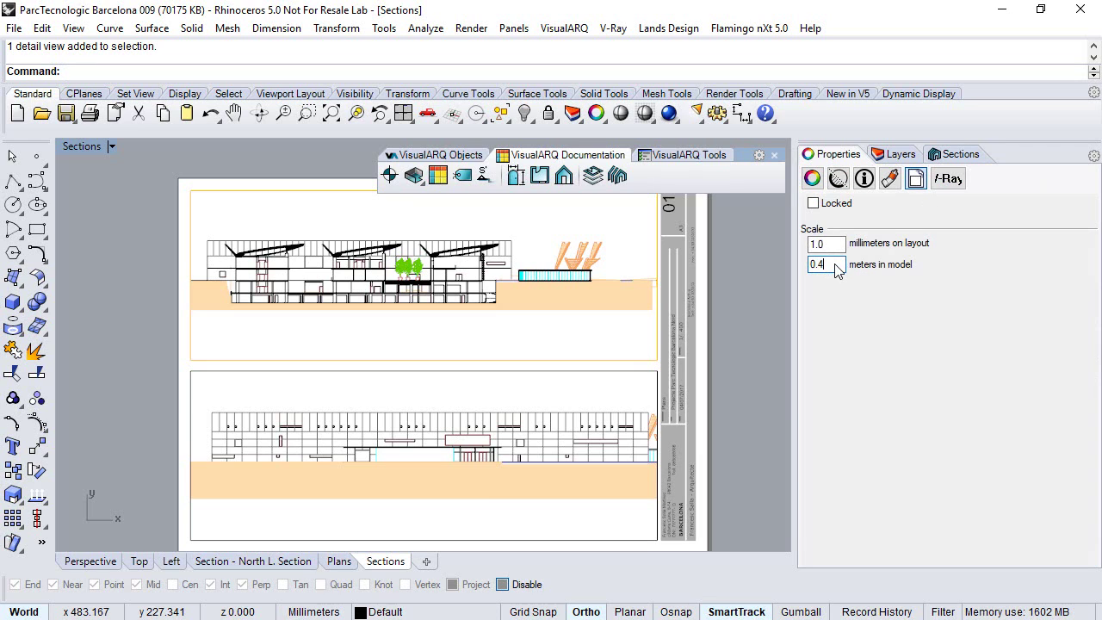
text(4)
click(759, 354)
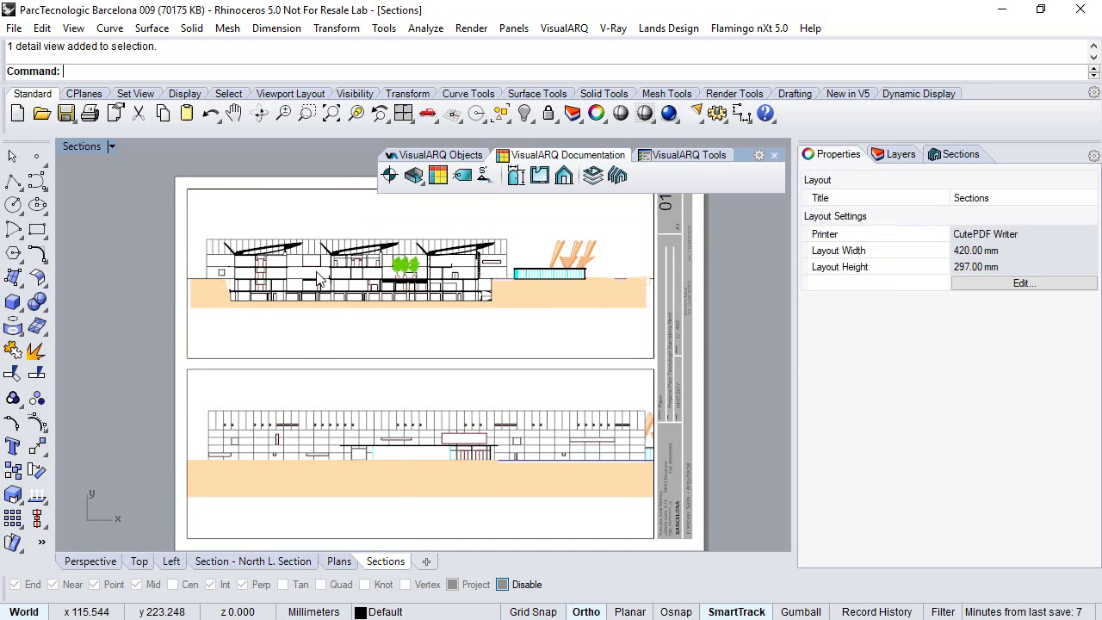
click(90, 114)
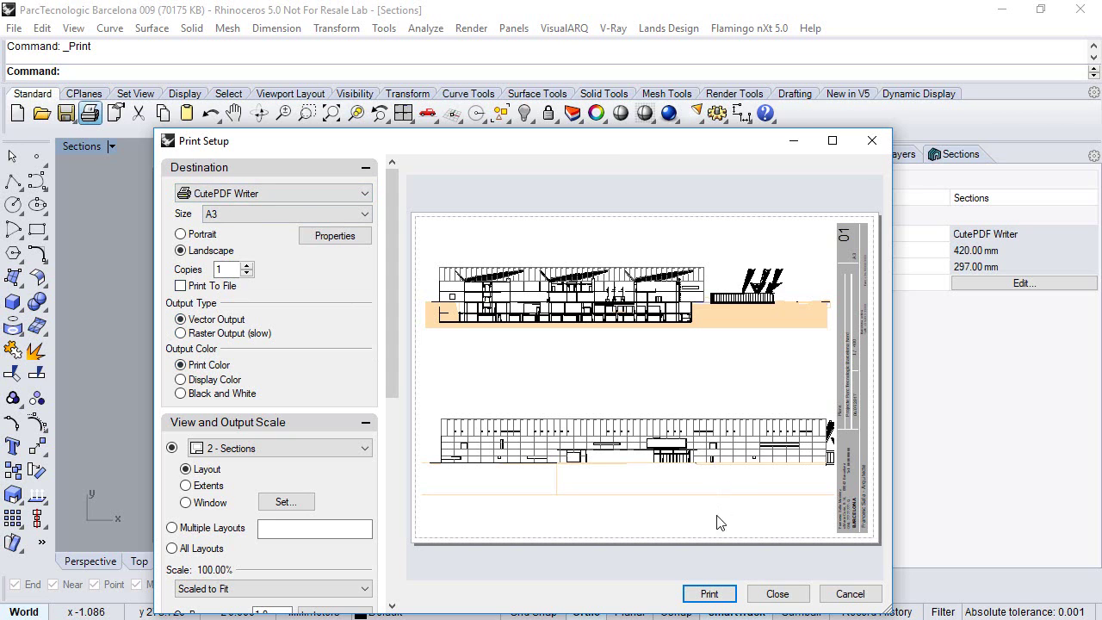
- Print to CutePDF, saving the file as 'ParcTecnologic Barcelona Sections' instead of the 009 name
click(705, 593)
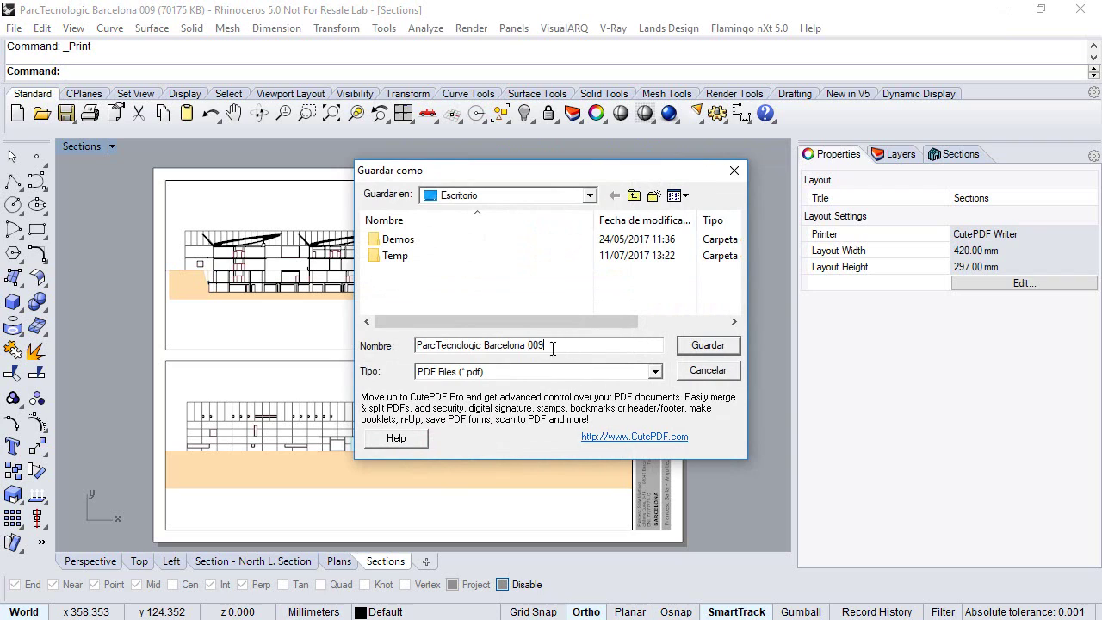
drag(552, 349, 530, 349)
text(Sec)
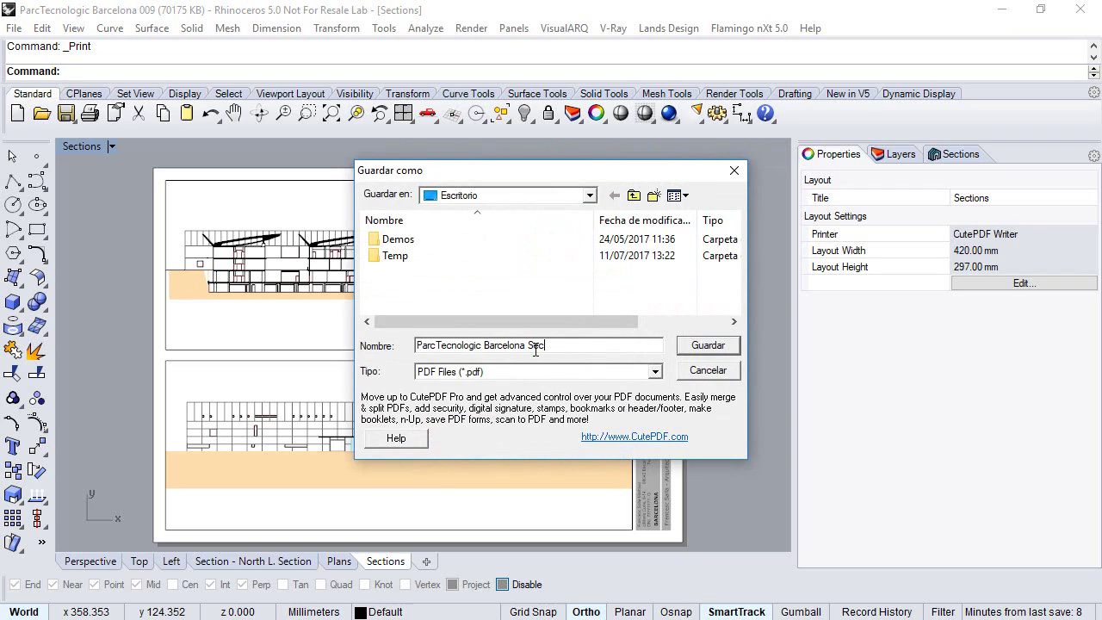
text(tions)
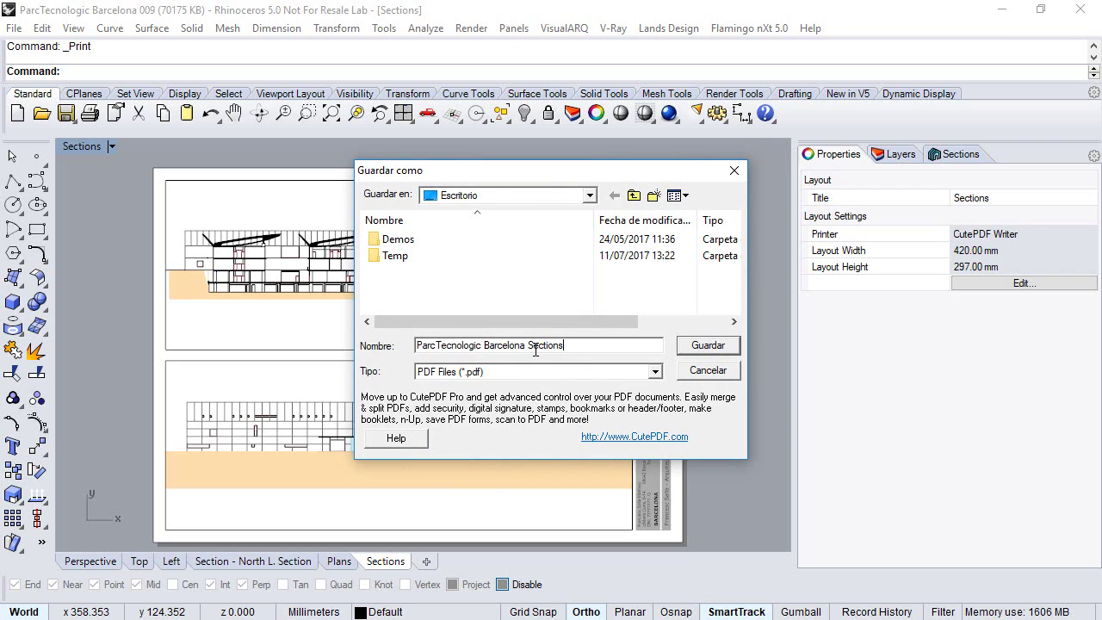
click(682, 344)
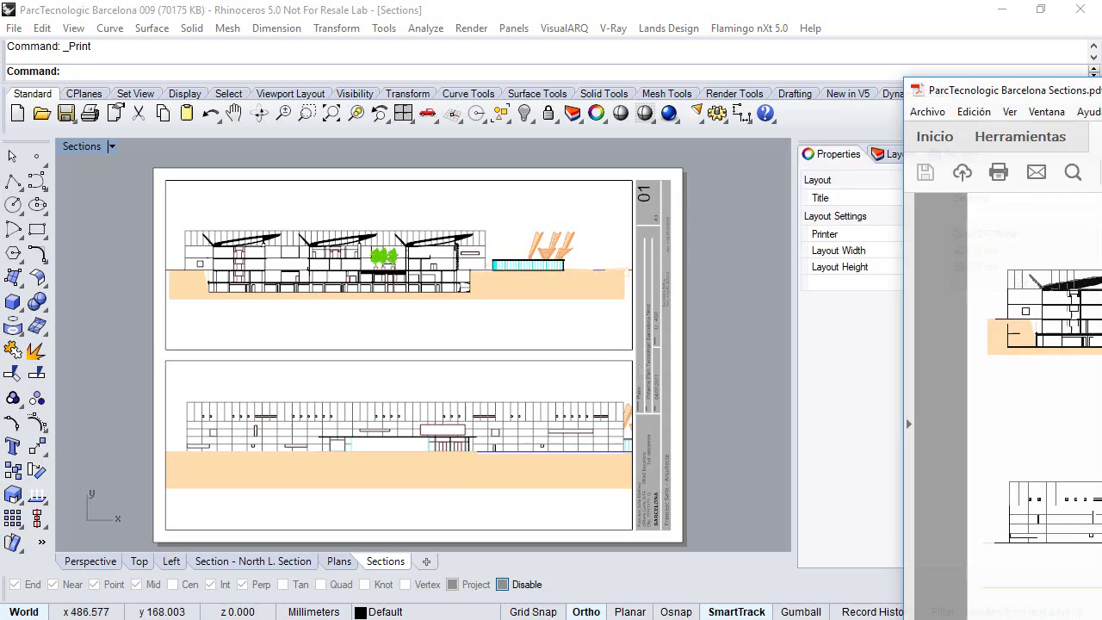
- Zoom the Sections PDF in Acrobat to 300% on the canopy, zoom back out, and close Acrobat
drag(990, 82, 601, 34)
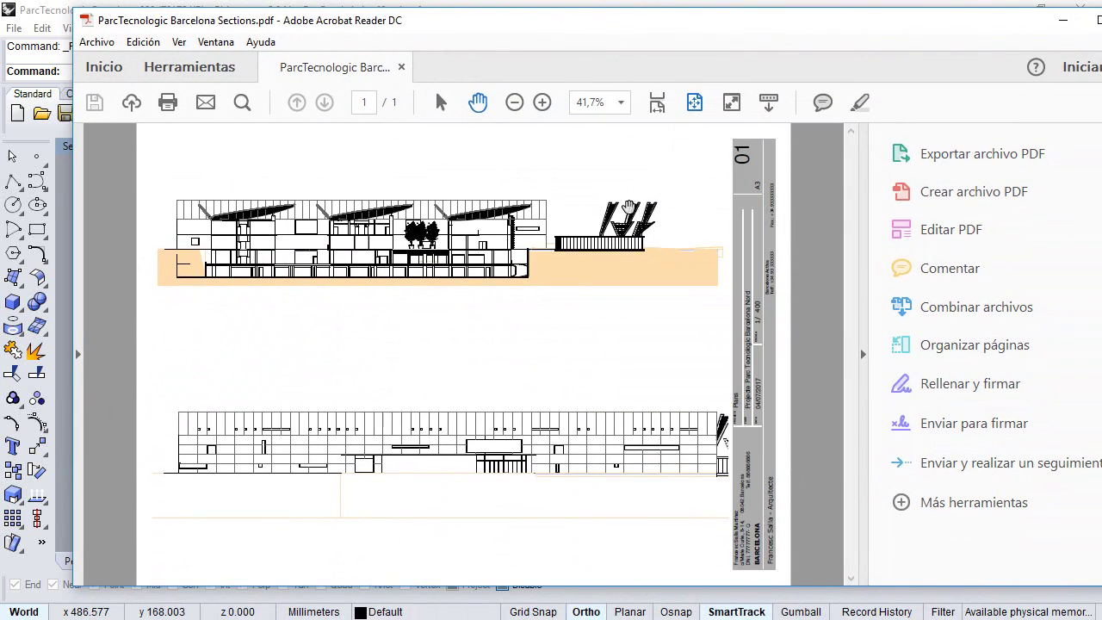
ctrl+scroll(648, 231, up, 2)
ctrl+scroll(648, 231, up, 6)
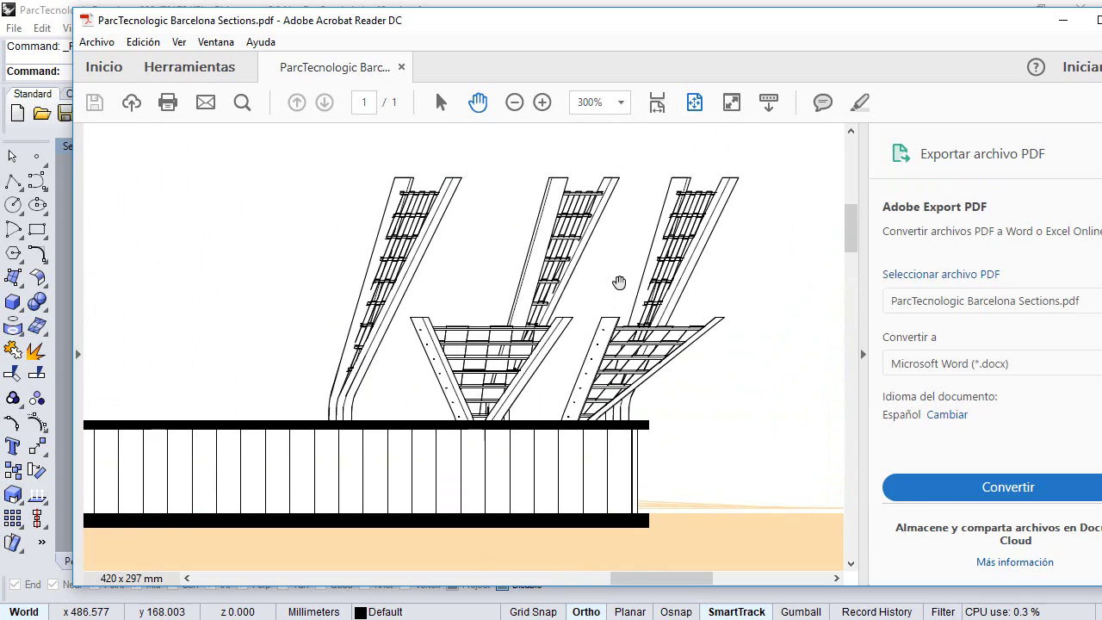
drag(617, 283, 599, 277)
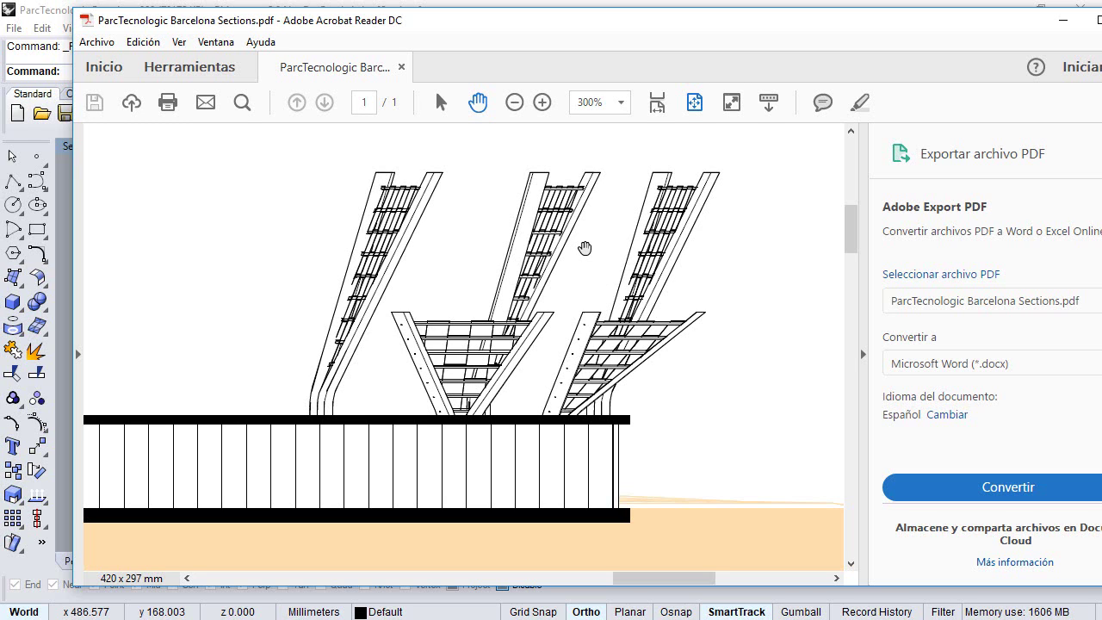
ctrl+scroll(585, 248, down, 8)
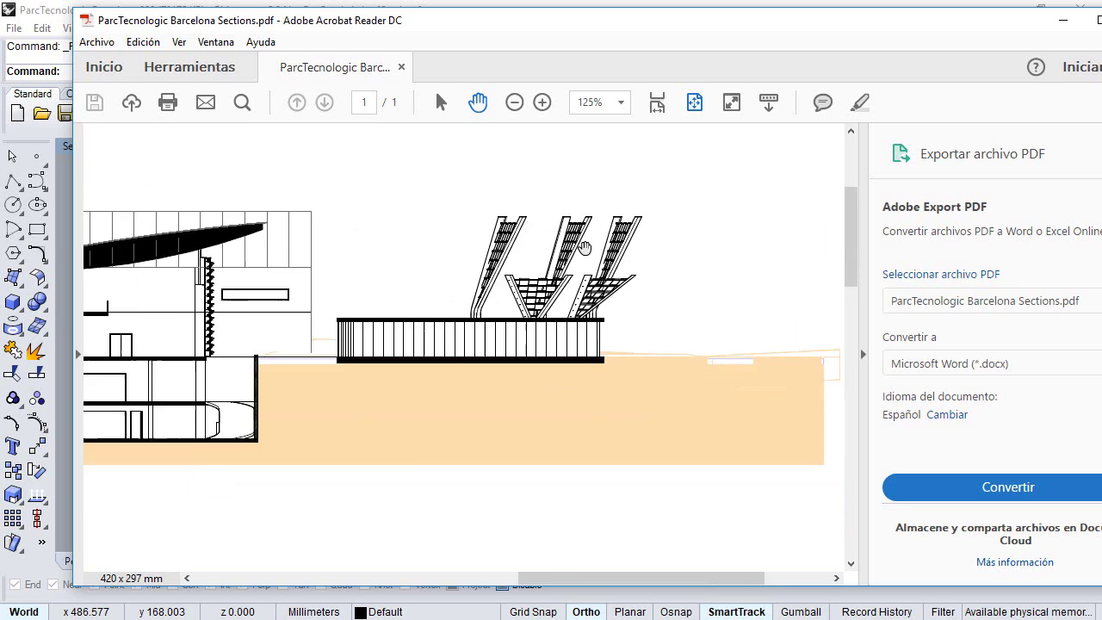
double_click(1004, 29)
click(1045, 35)
click(1082, 32)
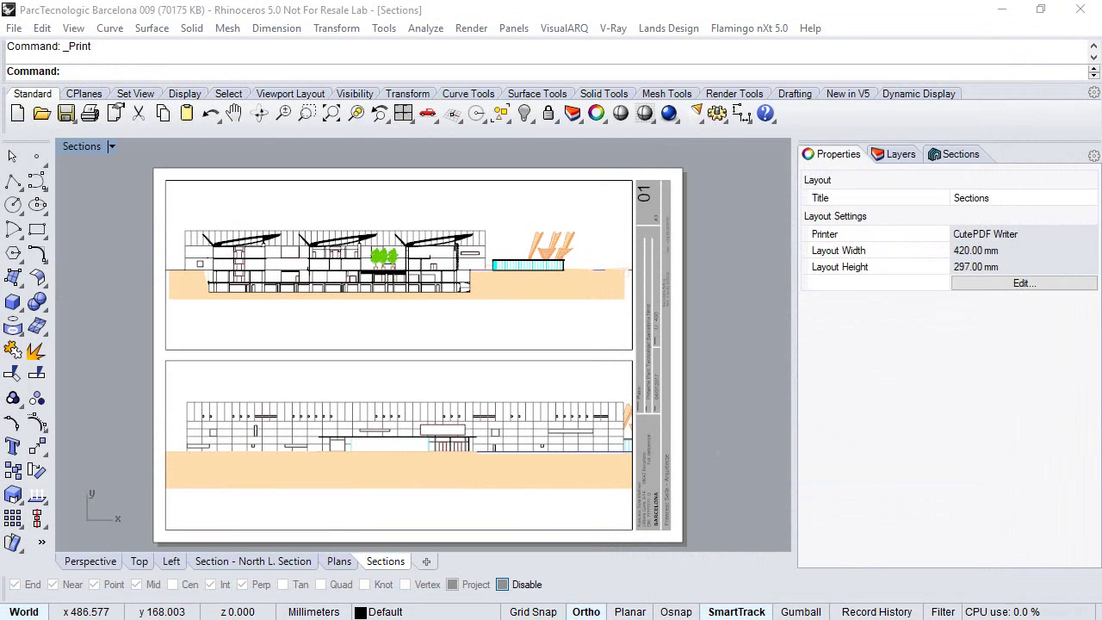
- Switch to the Top view and dock the VisualARQ Levels panel
click(132, 567)
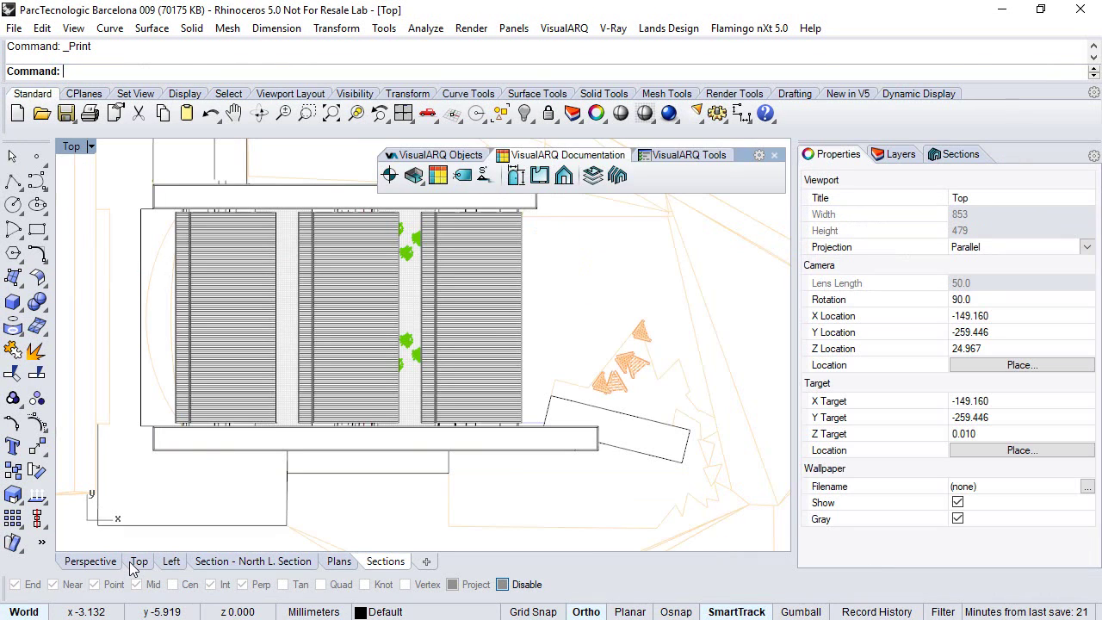
click(592, 176)
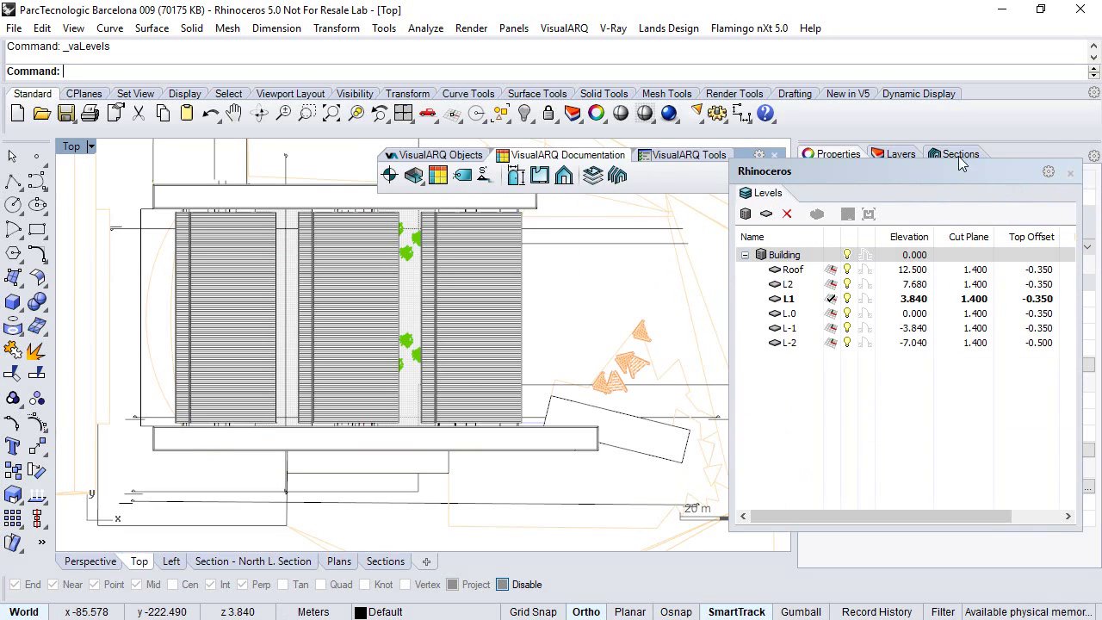
drag(961, 164, 960, 156)
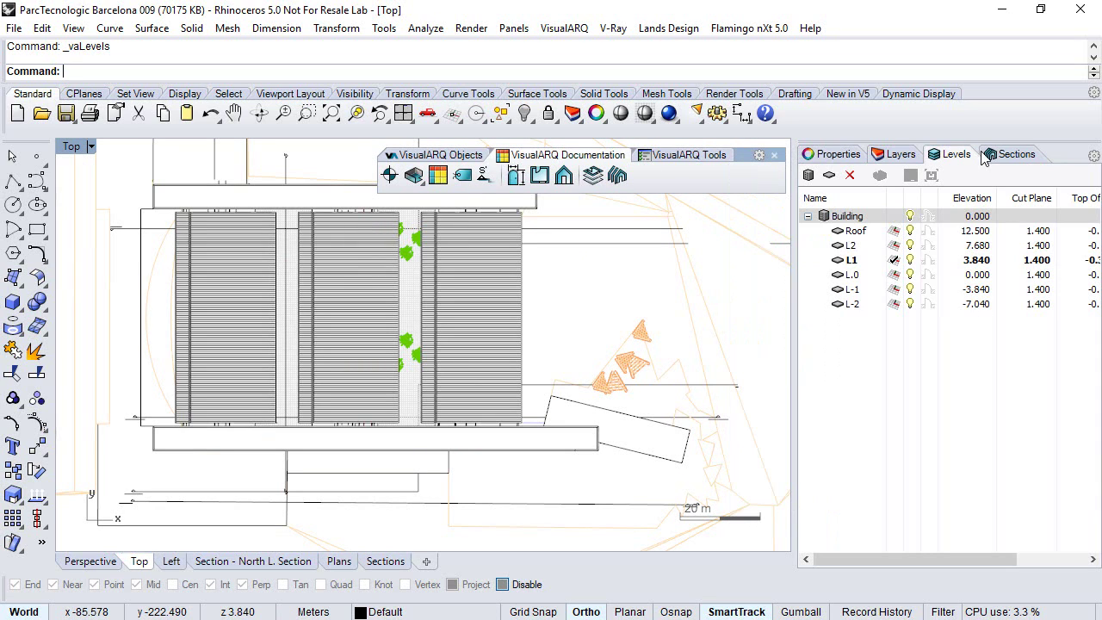
- Cut the Top view at level L.0, try L1, then return the cut to L.0
click(874, 274)
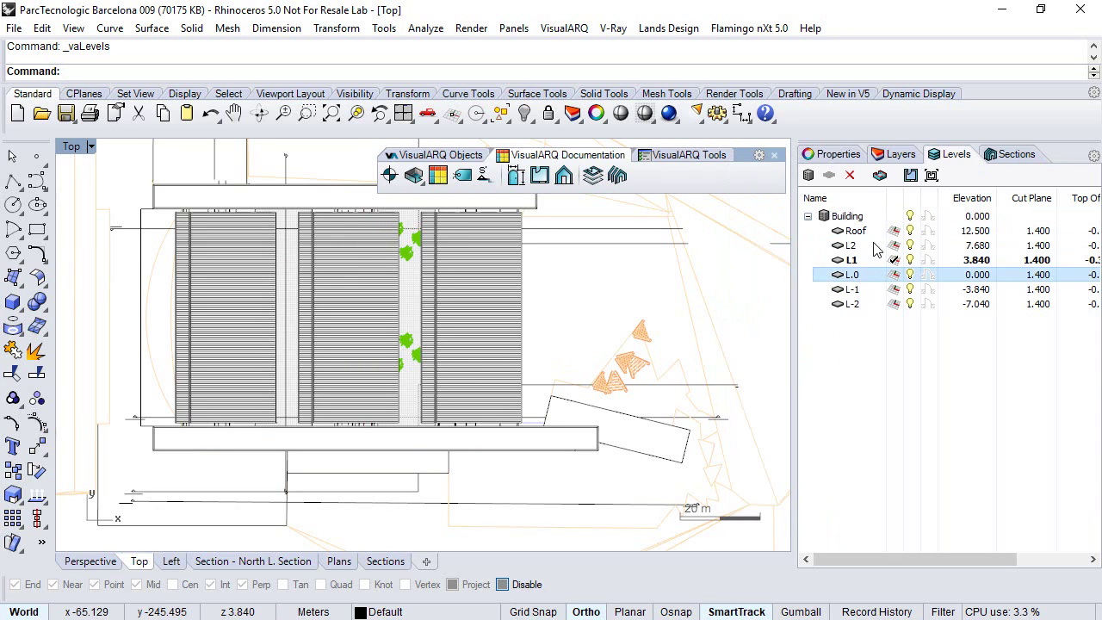
click(880, 175)
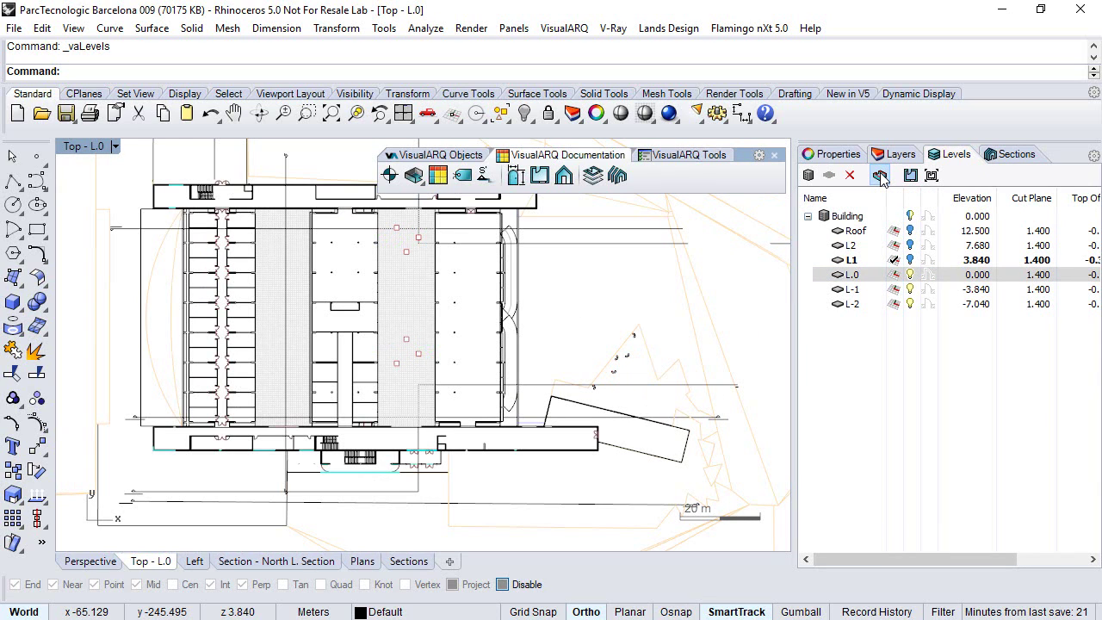
click(868, 259)
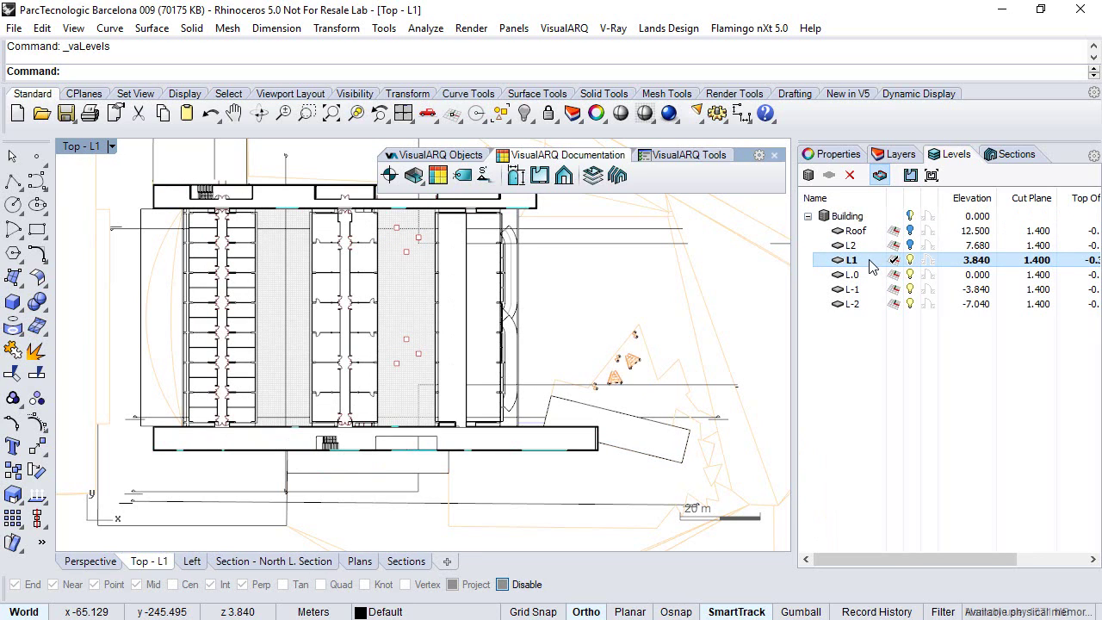
click(871, 274)
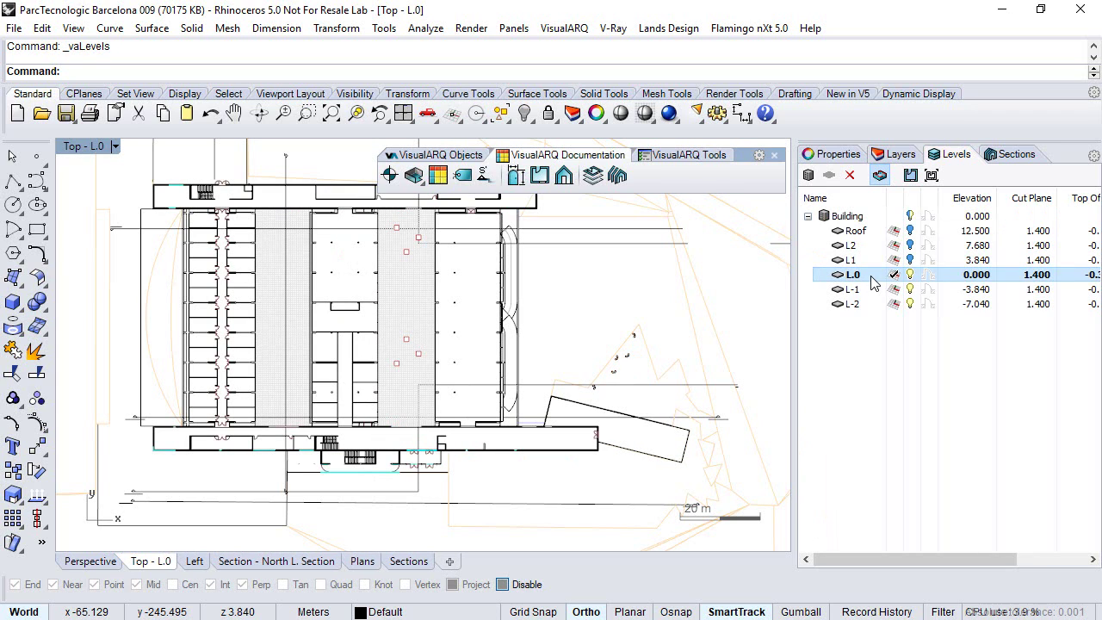
- Set the Plans sheet detail to the L.0 plan view and center the floor plan
click(358, 561)
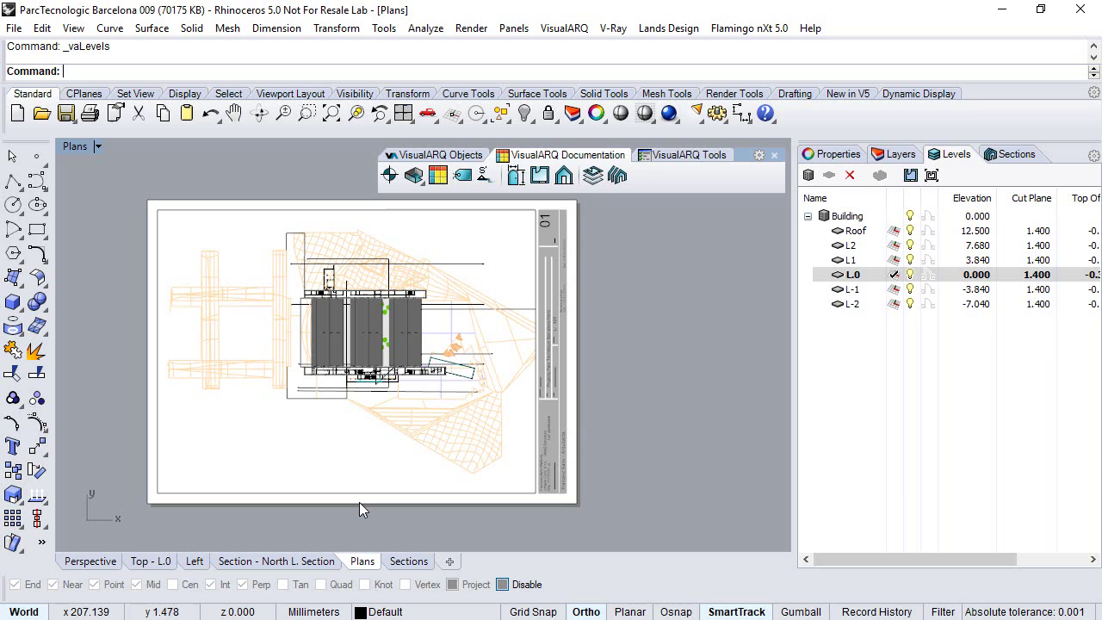
double_click(341, 456)
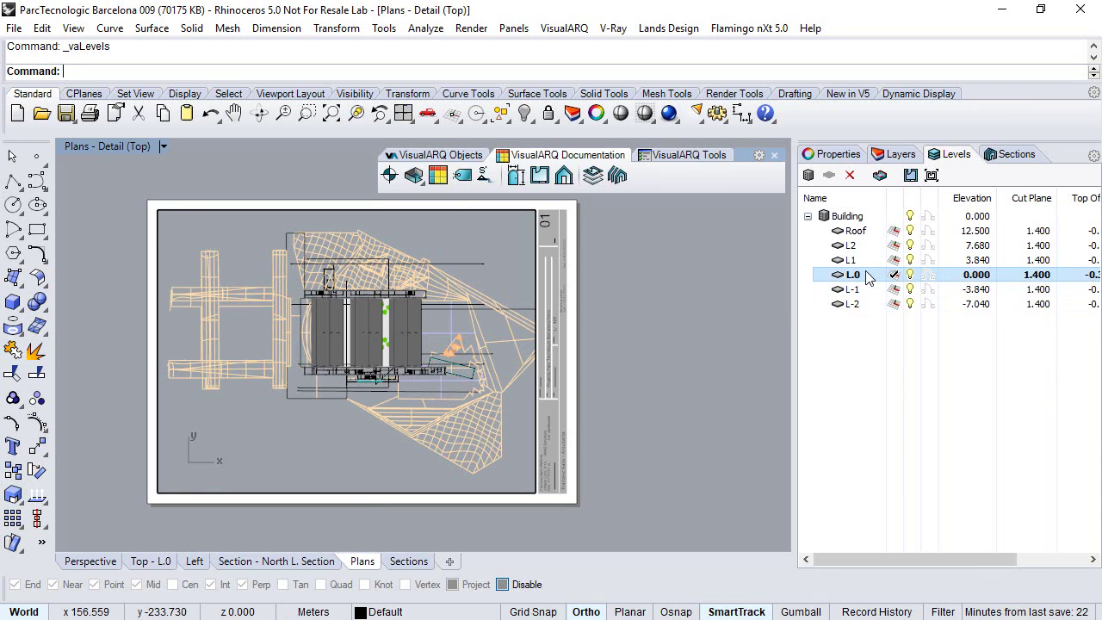
click(934, 180)
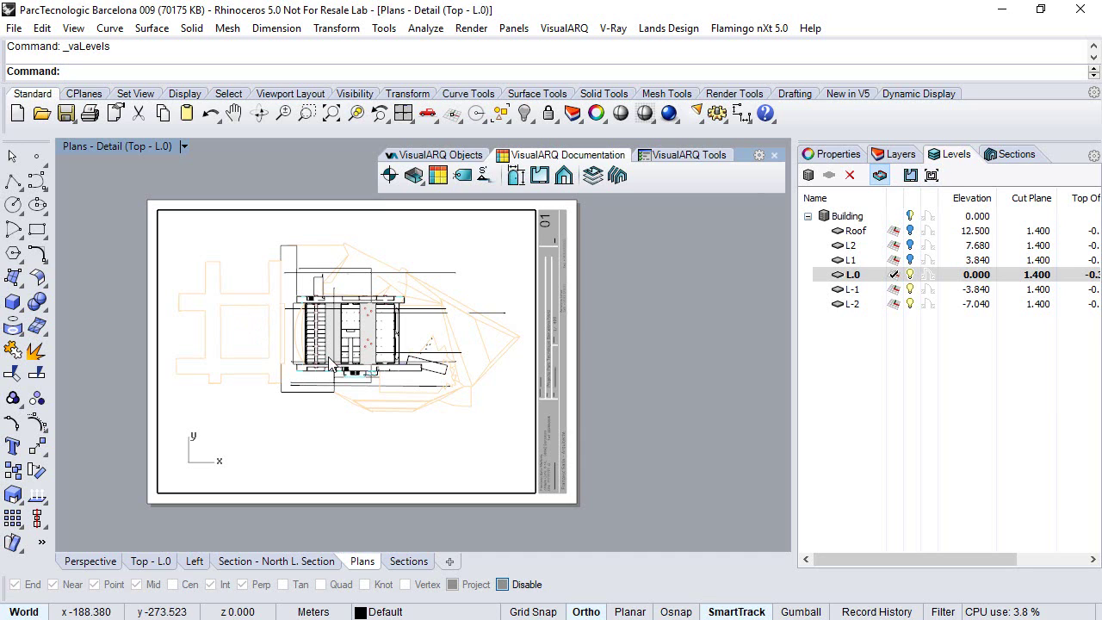
scroll(329, 326, up, 3)
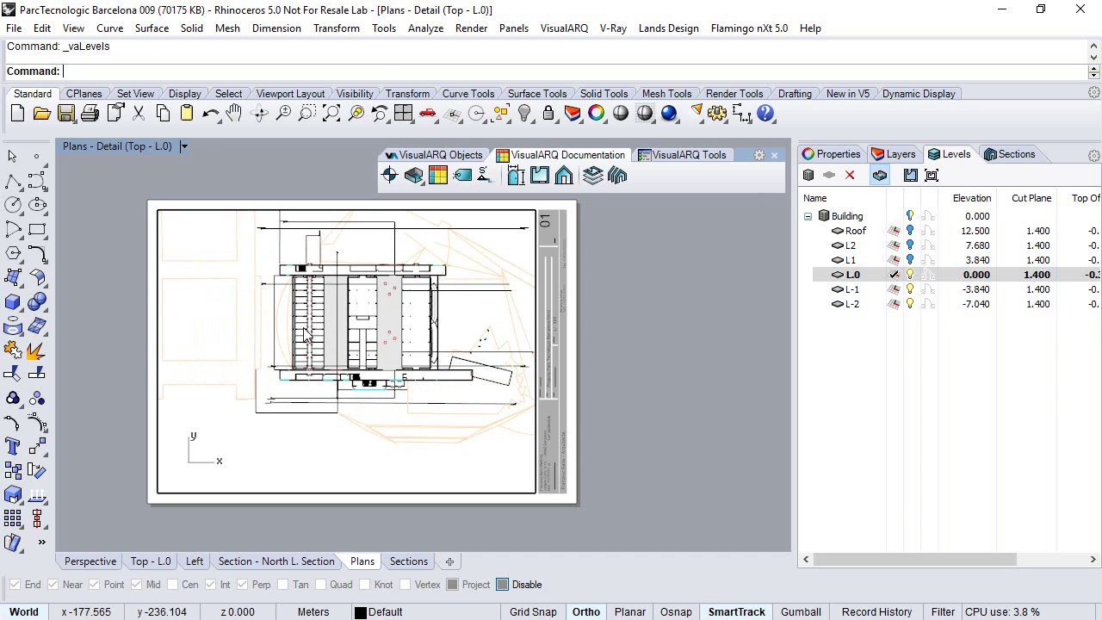
scroll(317, 344, up, 4)
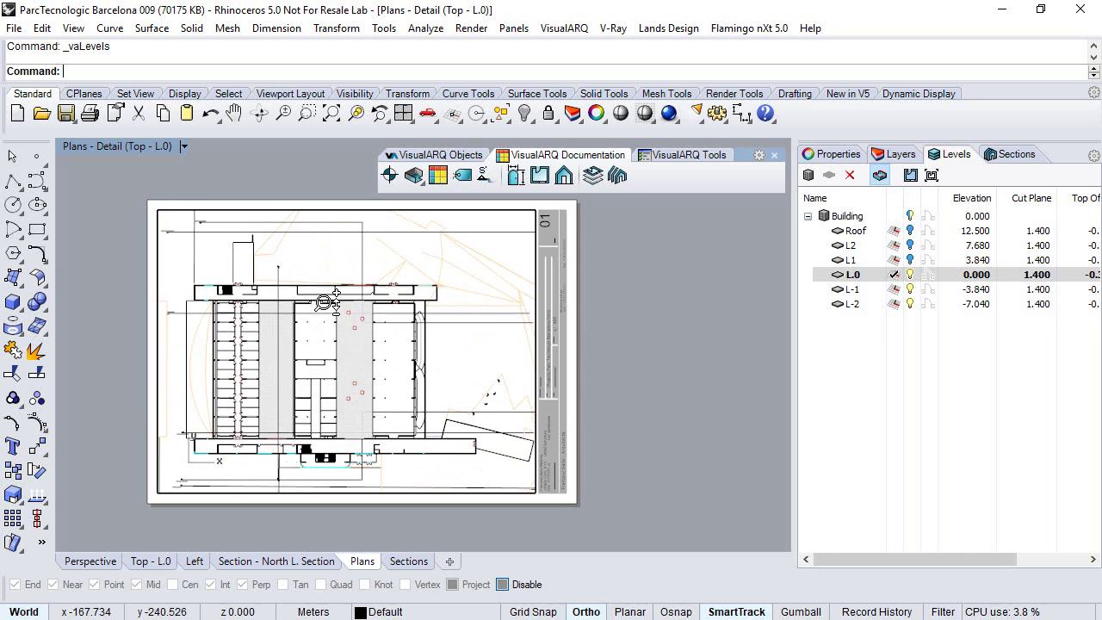
right_drag(336, 289, 340, 274)
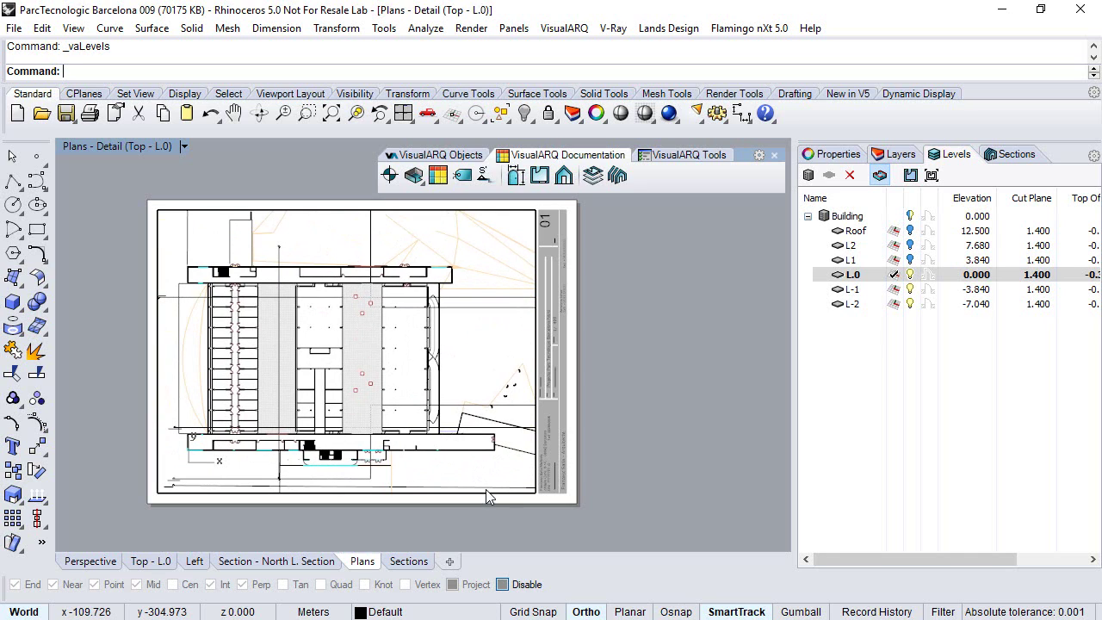
- Set the Plans detail scale to 1 mm per 0.4 m in the model
double_click(487, 500)
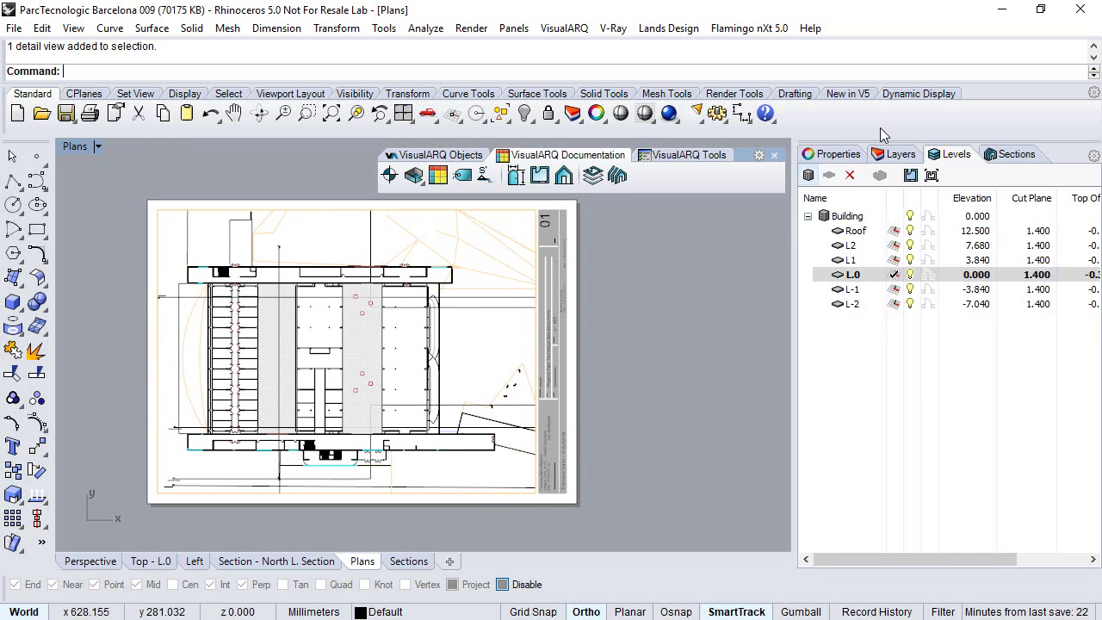
click(836, 154)
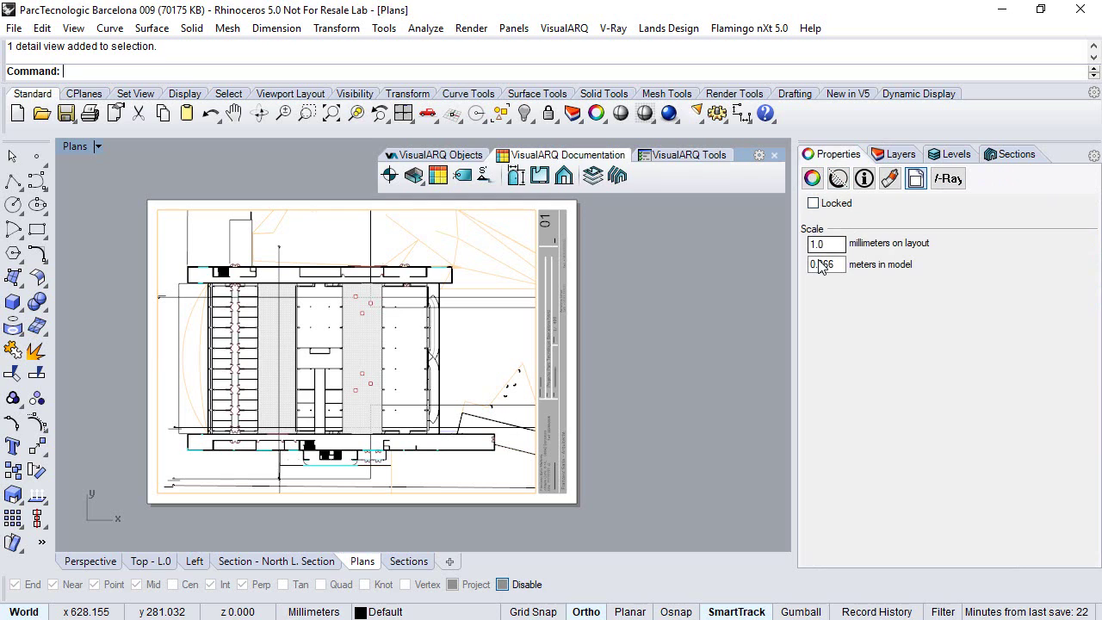
drag(824, 269, 835, 270)
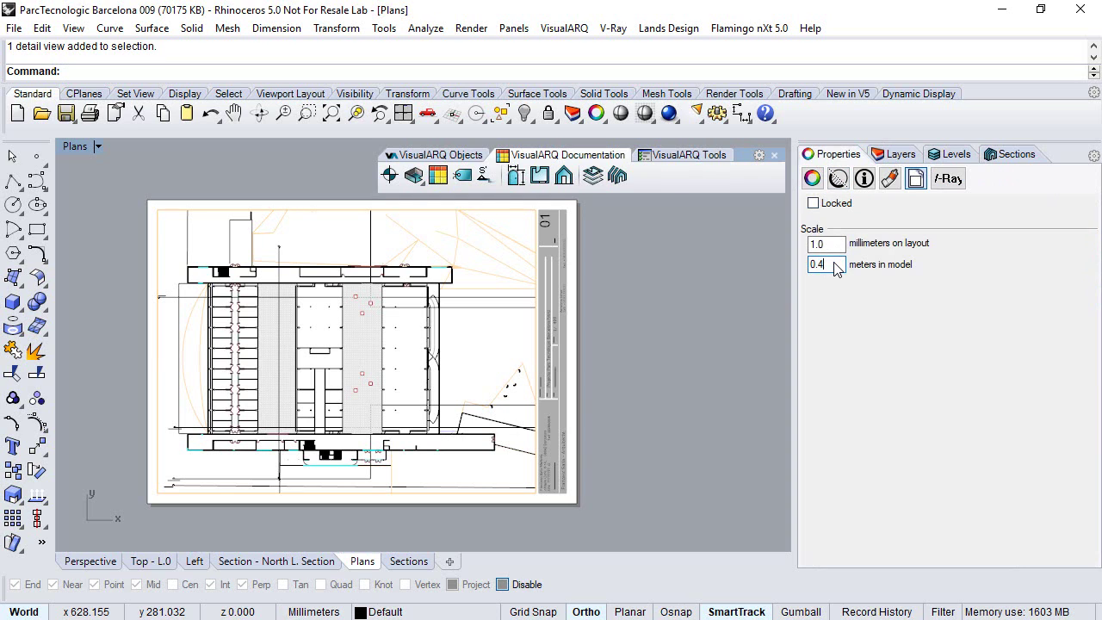
key(Return)
click(724, 300)
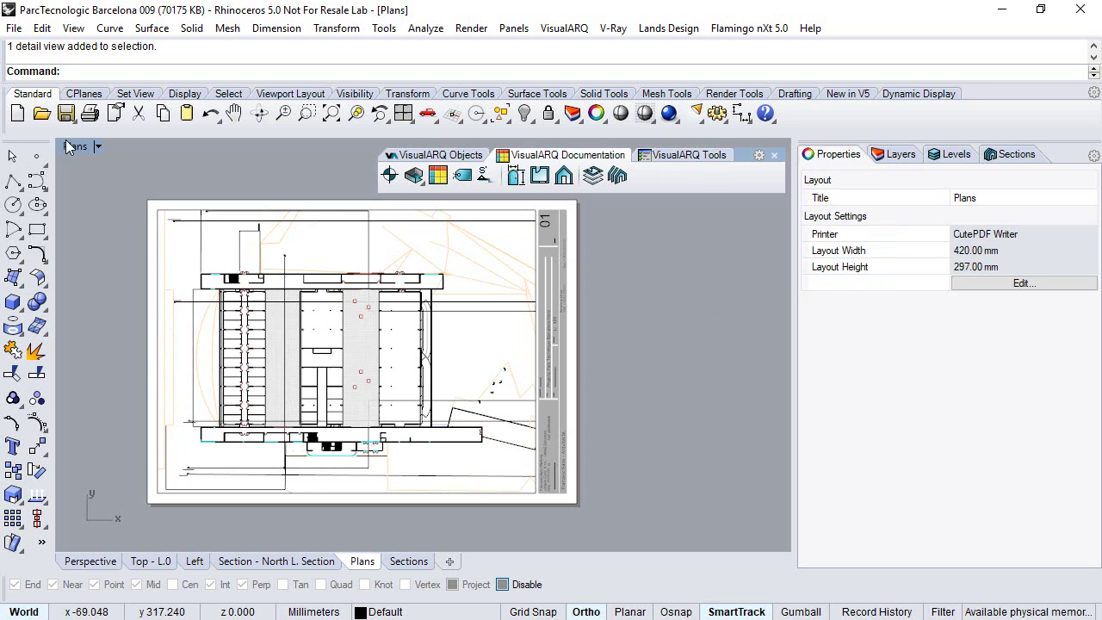
- Print the Plans layout with CutePDF Writer to the desktop as 'ParcTecnologic Barcelona PLAN VIEW'
click(88, 115)
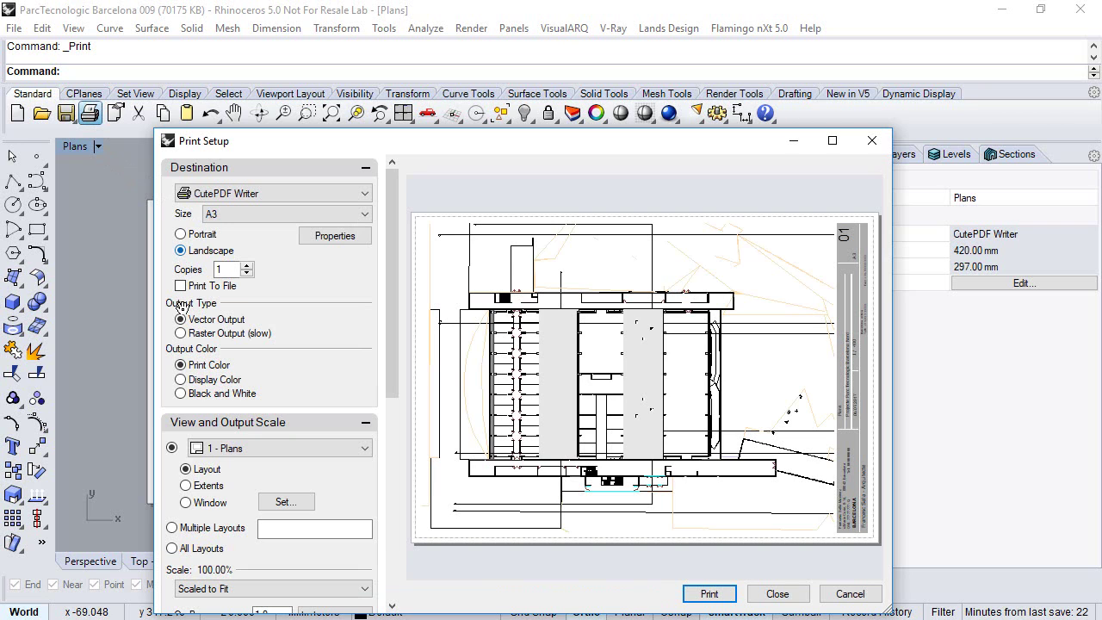
click(707, 593)
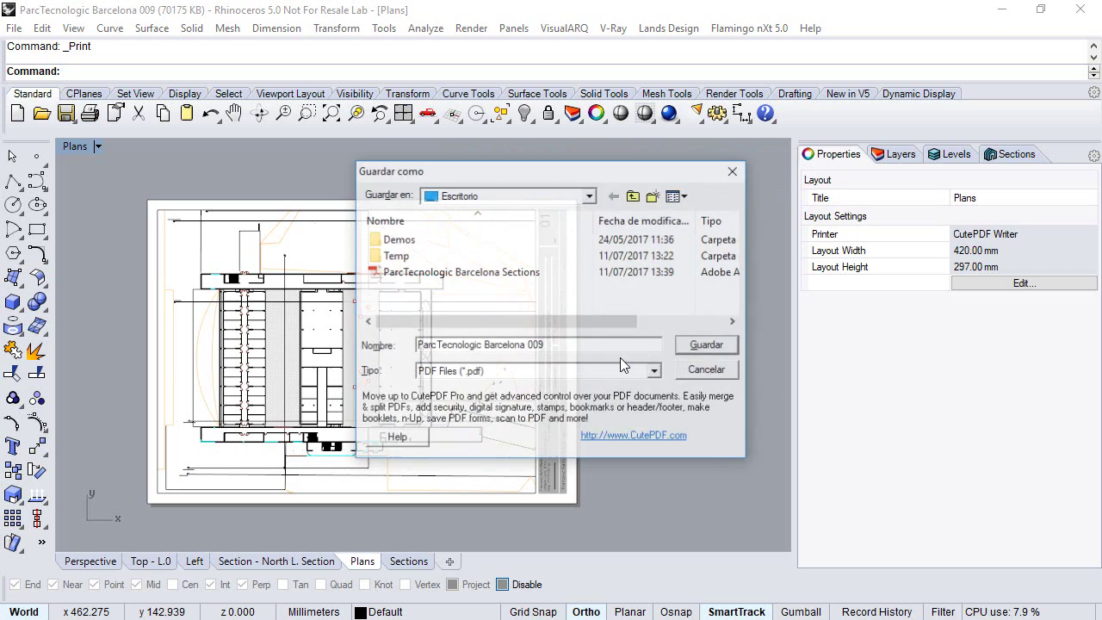
drag(527, 344, 559, 340)
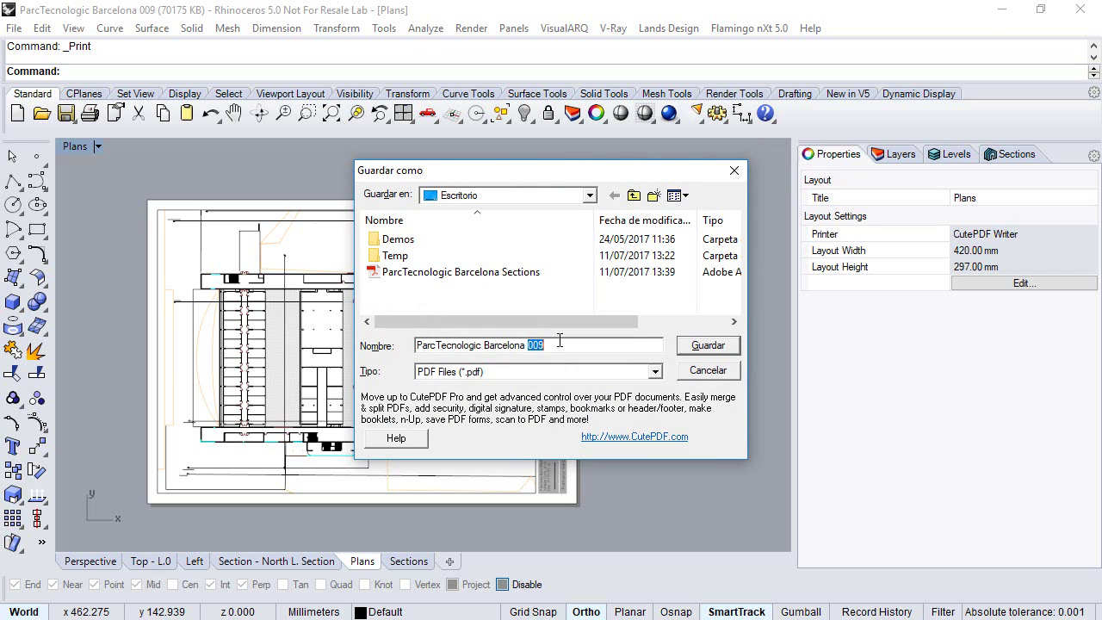
text(PLAN VIEW)
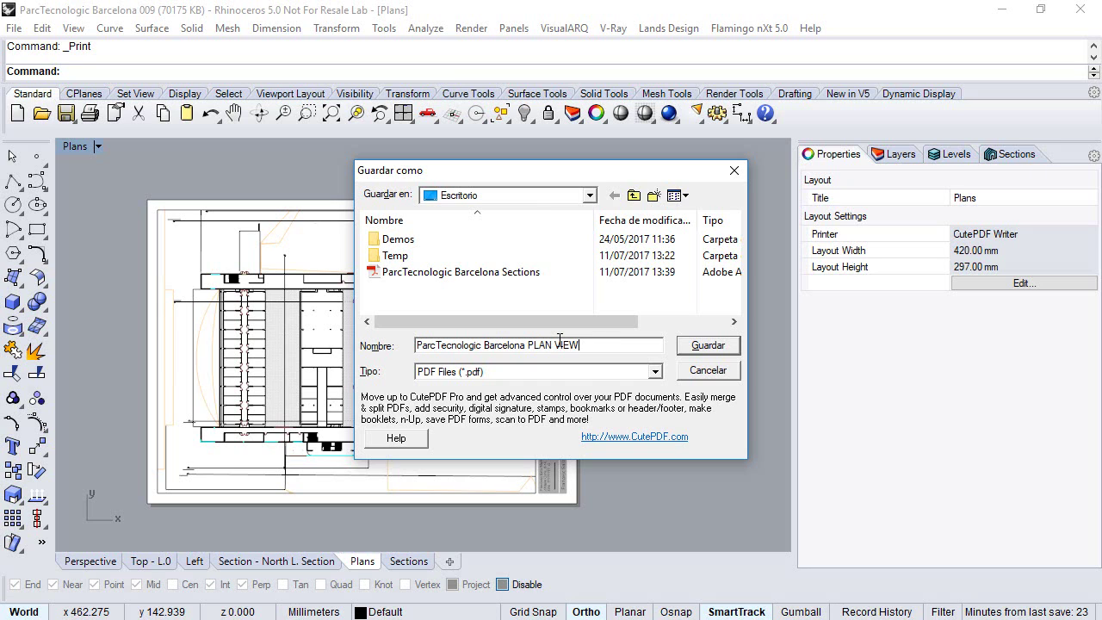
click(698, 346)
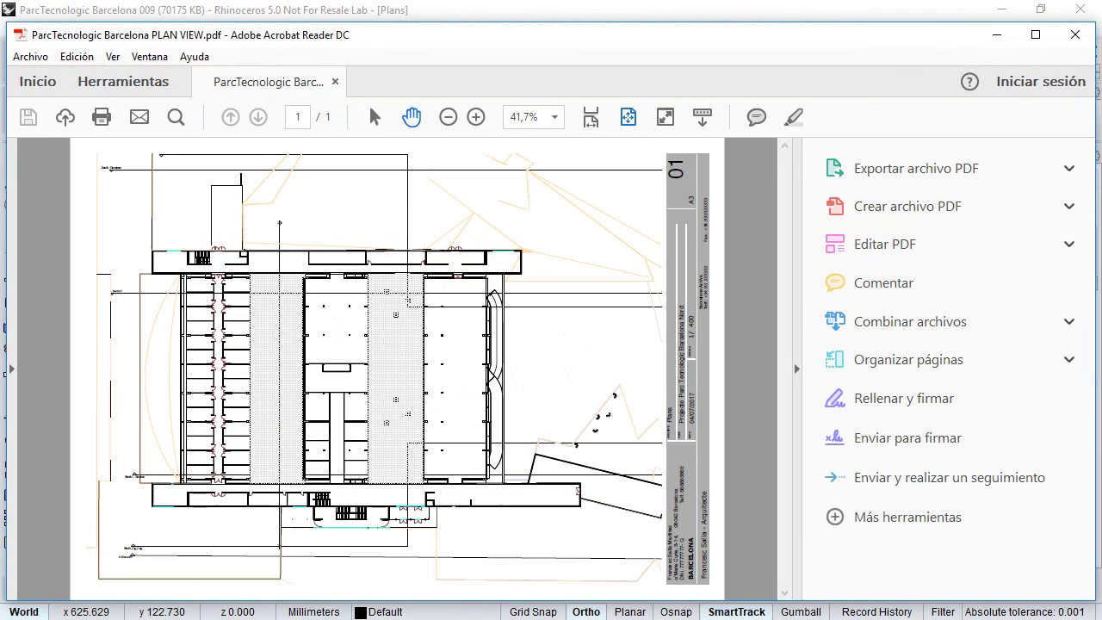
- Zoom into the PLAN VIEW PDF, pan to the stair area, then zoom back out to the full sheet
ctrl+scroll(279, 470, up, 6)
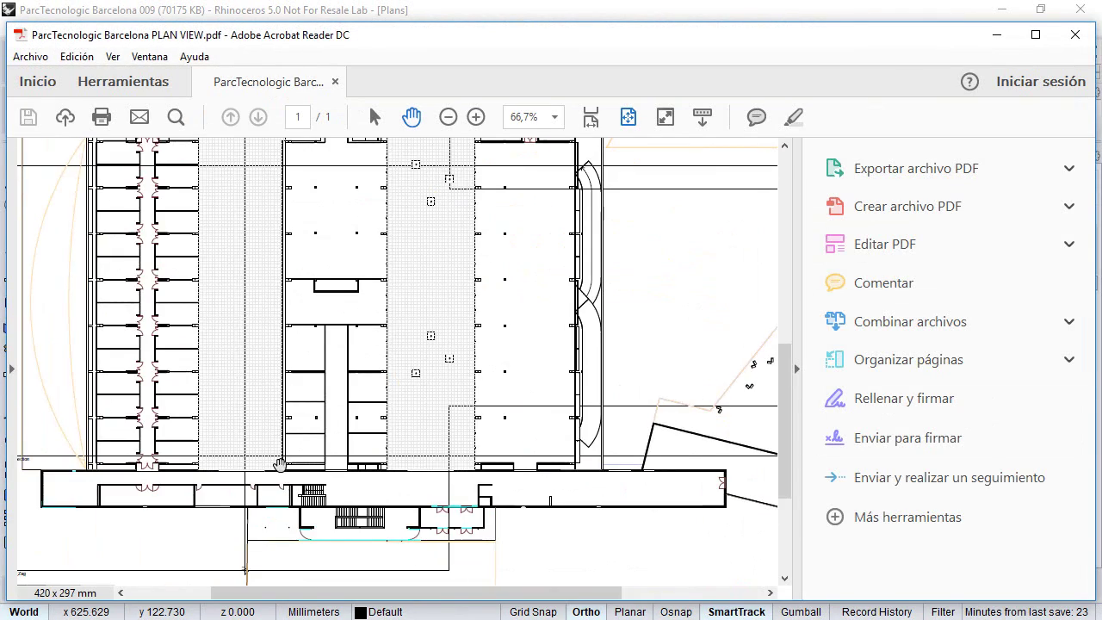
ctrl+scroll(293, 500, up, 4)
drag(316, 507, 353, 359)
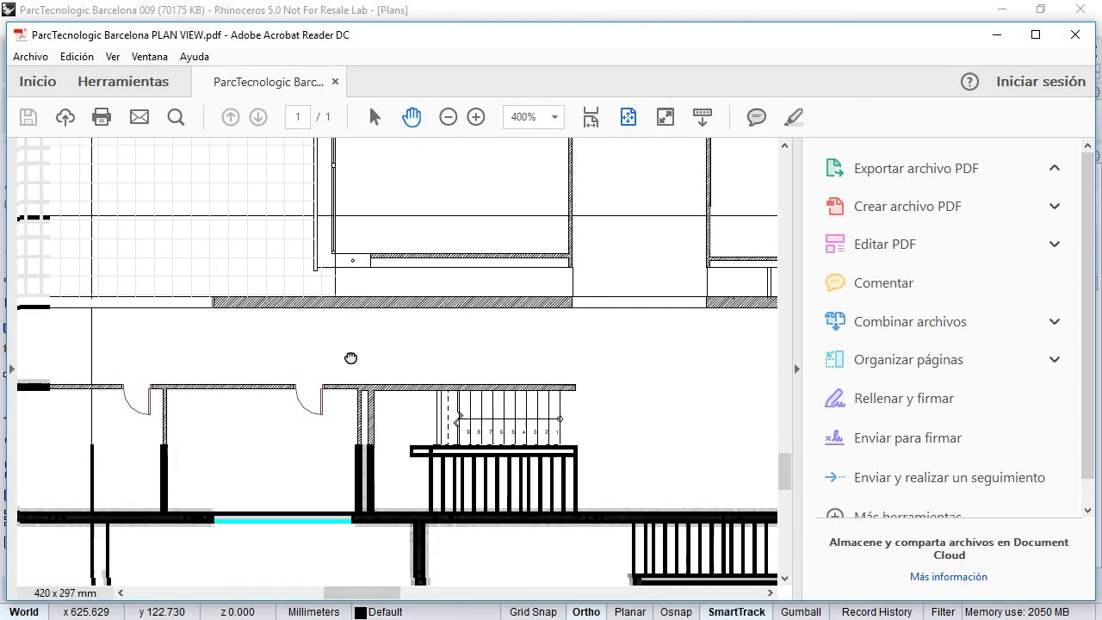
ctrl+scroll(359, 433, up, 2)
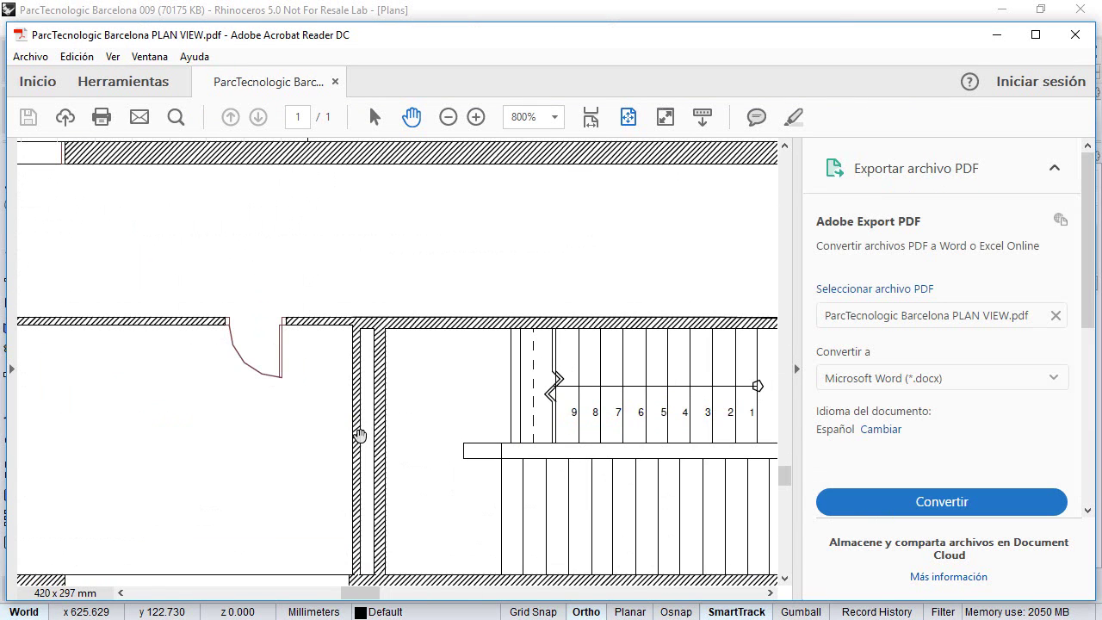
ctrl+scroll(361, 437, down, 1)
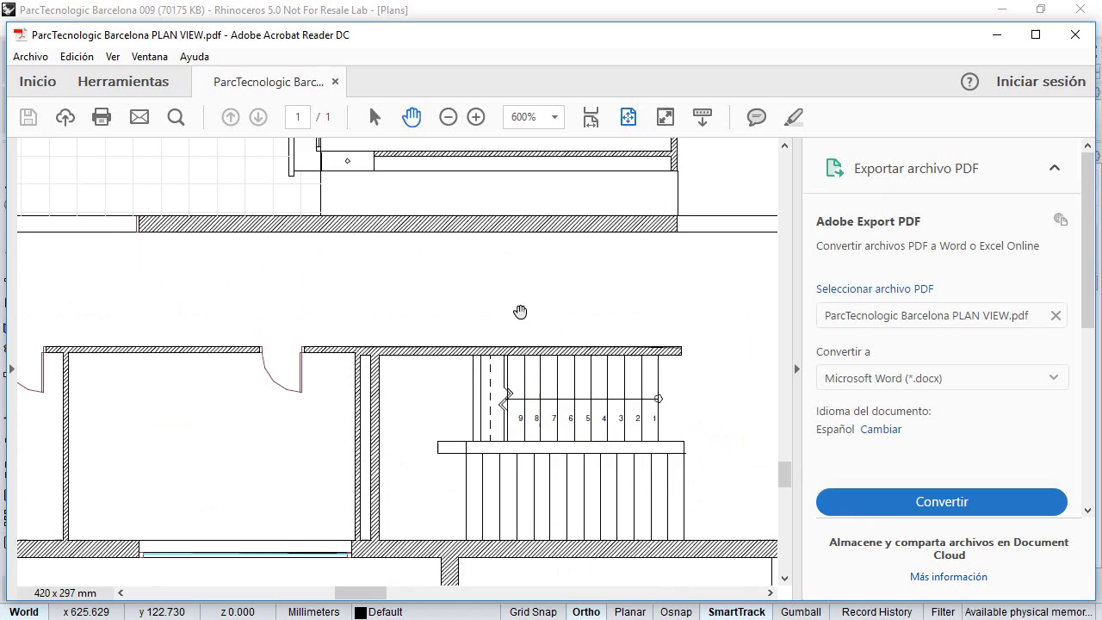
ctrl+scroll(508, 311, down, 2)
ctrl+scroll(422, 359, down, 6)
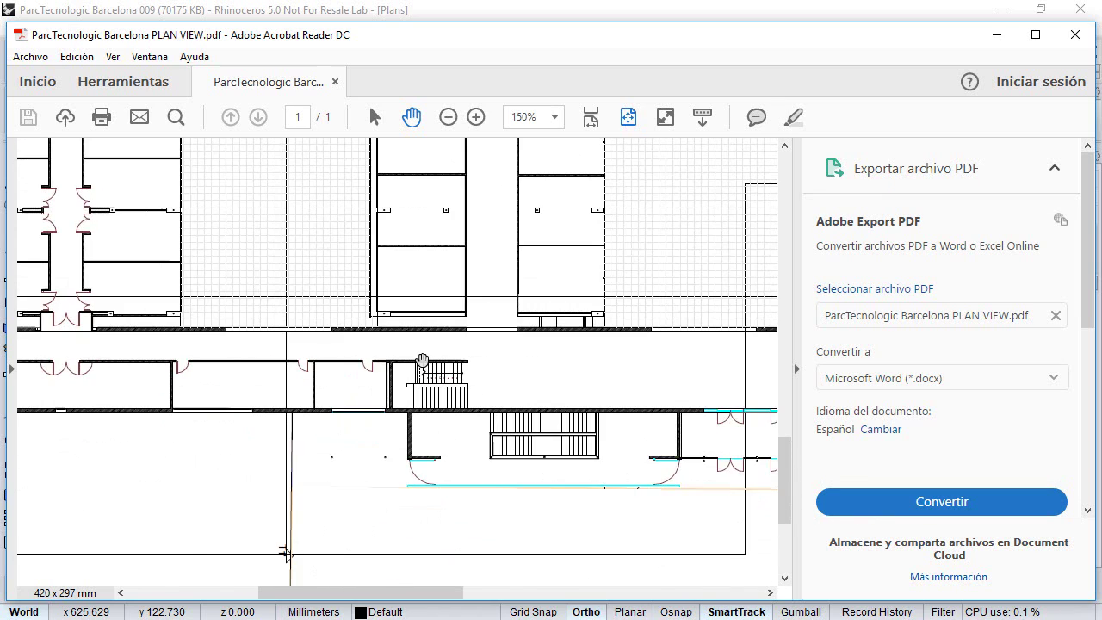
ctrl+scroll(422, 360, down, 1)
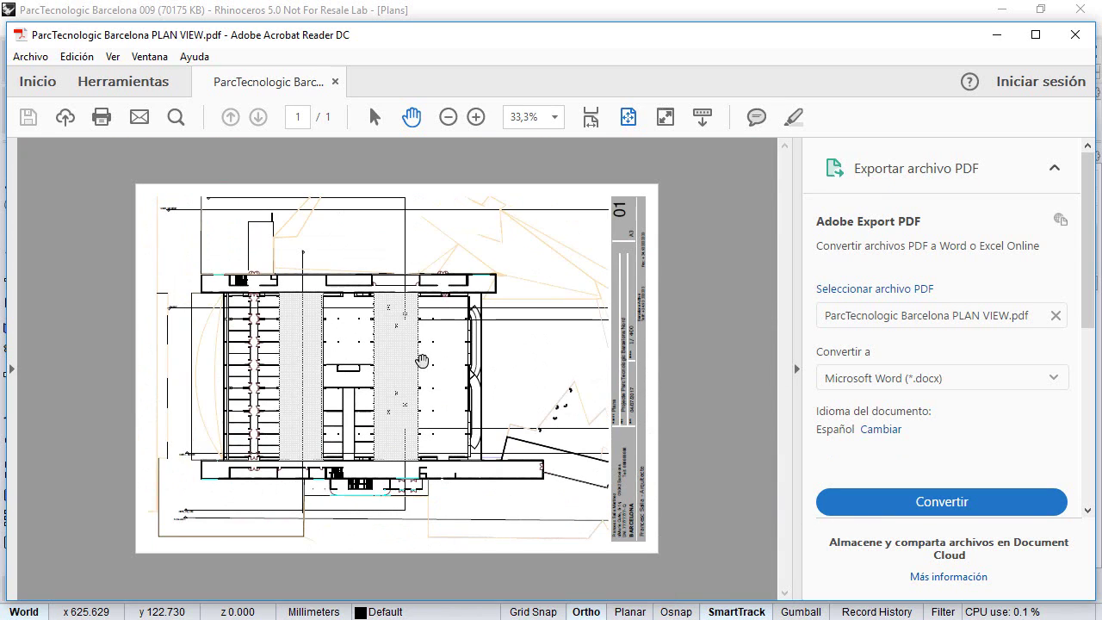
- Back in Rhino, add a new A3 landscape layout, Page 3, and activate its detail
click(992, 33)
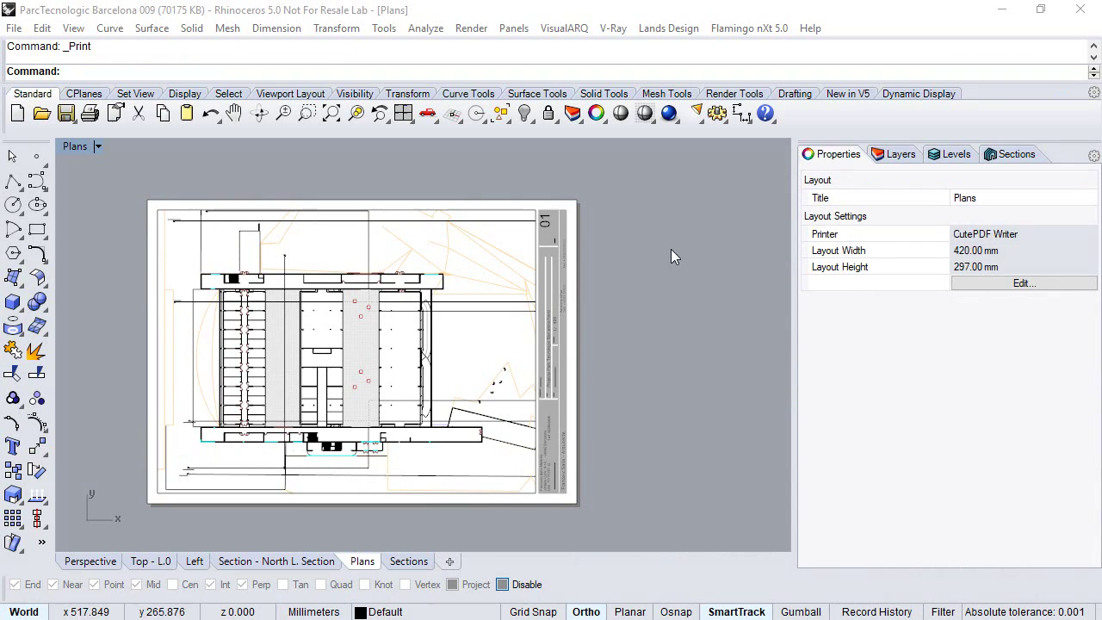
click(449, 562)
click(482, 516)
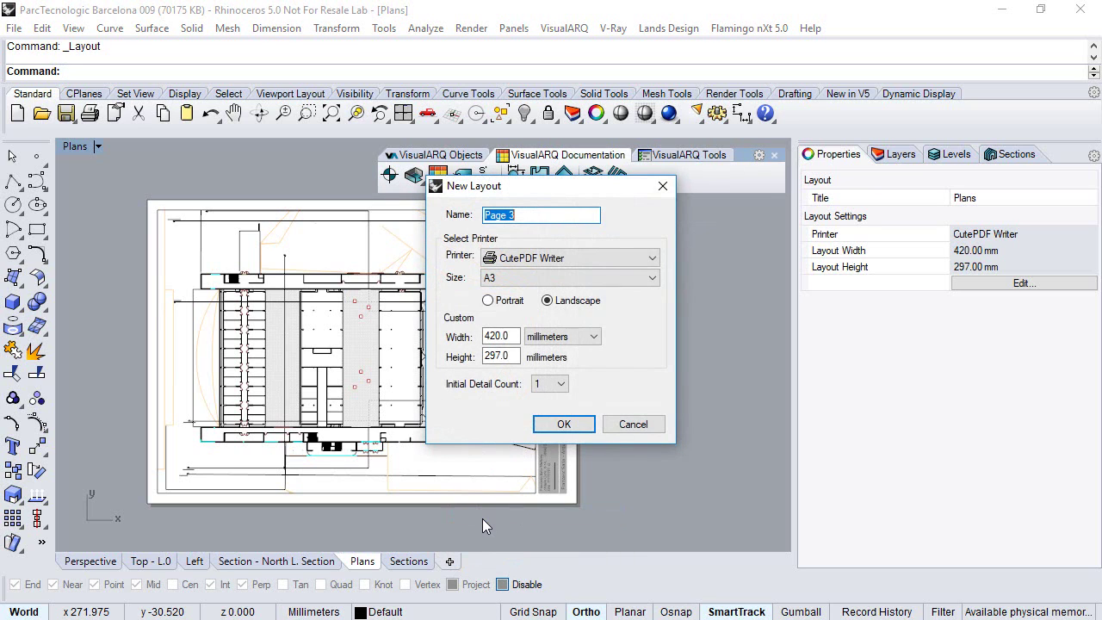
click(563, 421)
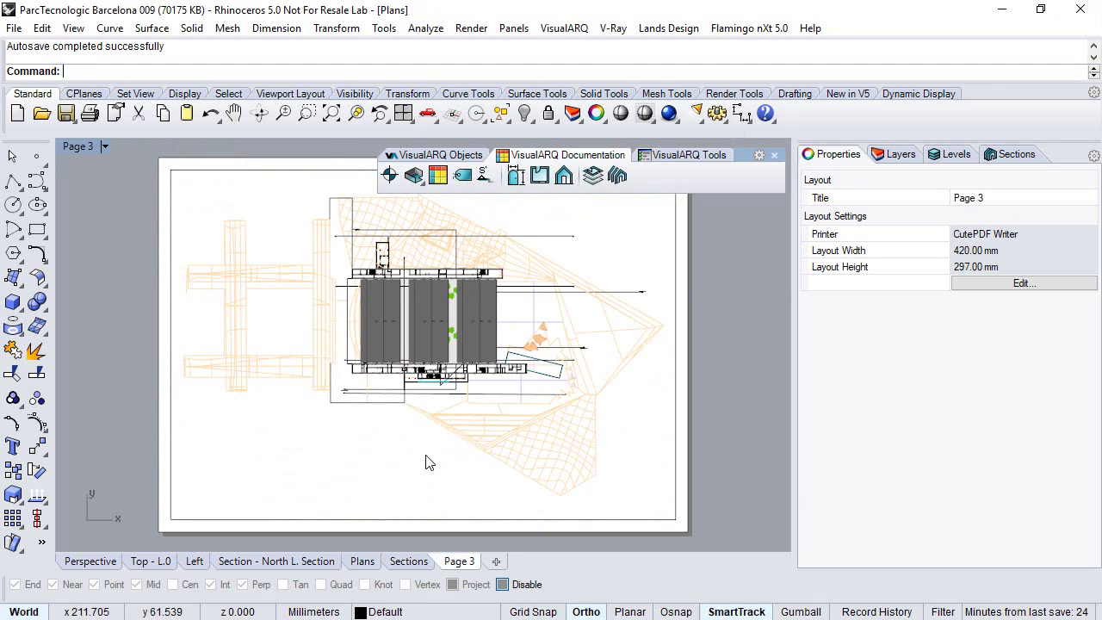
double_click(426, 457)
click(138, 152)
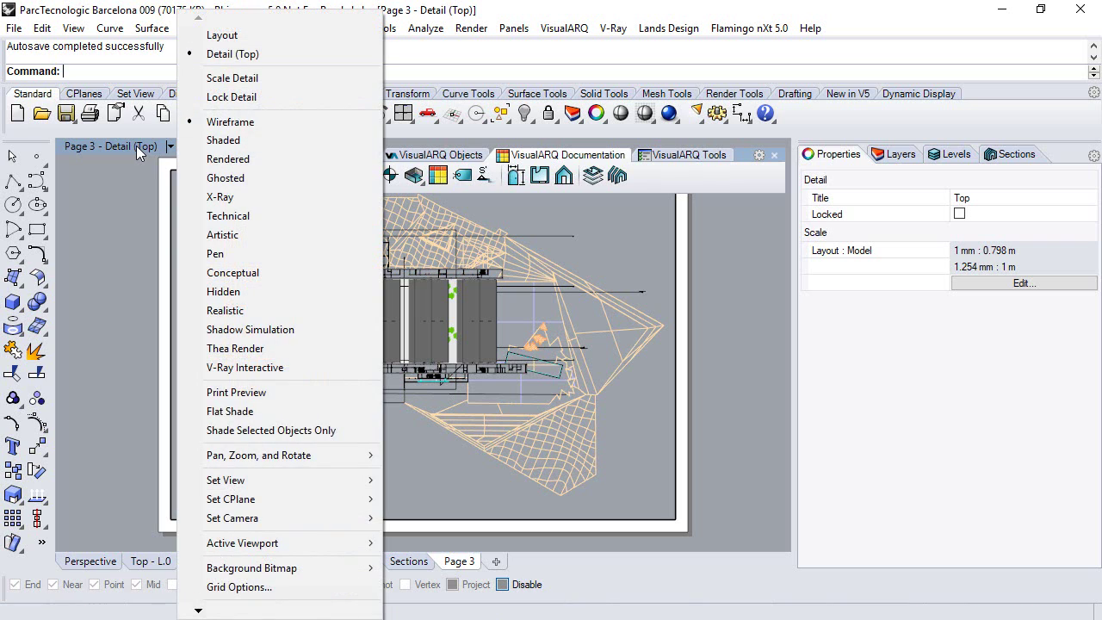
- Switch the Page 3 detail to a Hidden-mode perspective, zoom in on the building, then exit the detail
mouse_move(276, 479)
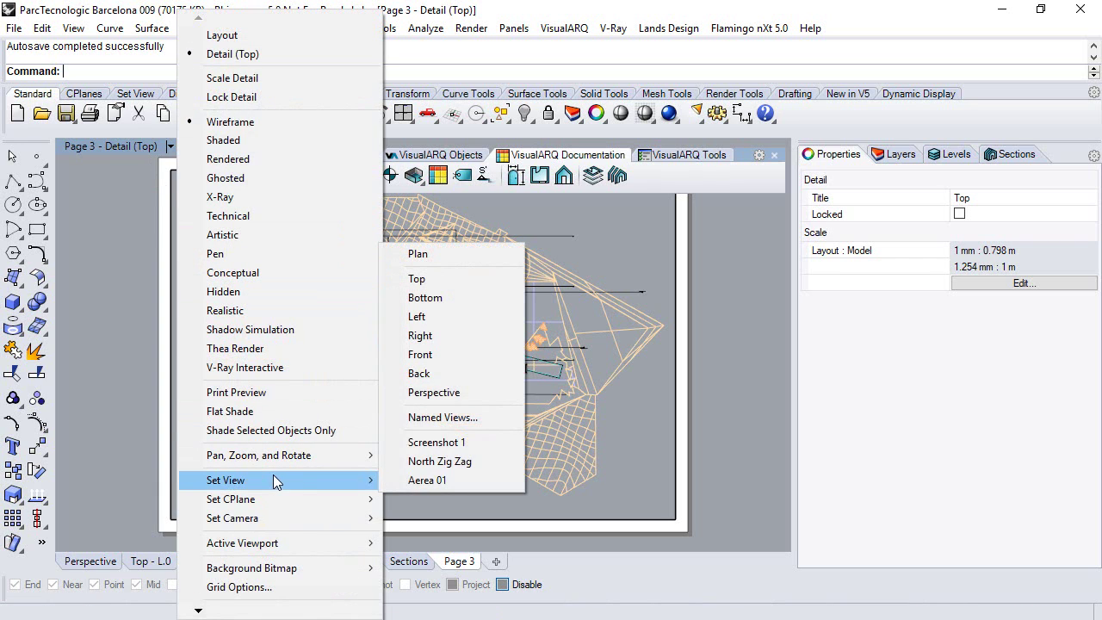
click(434, 392)
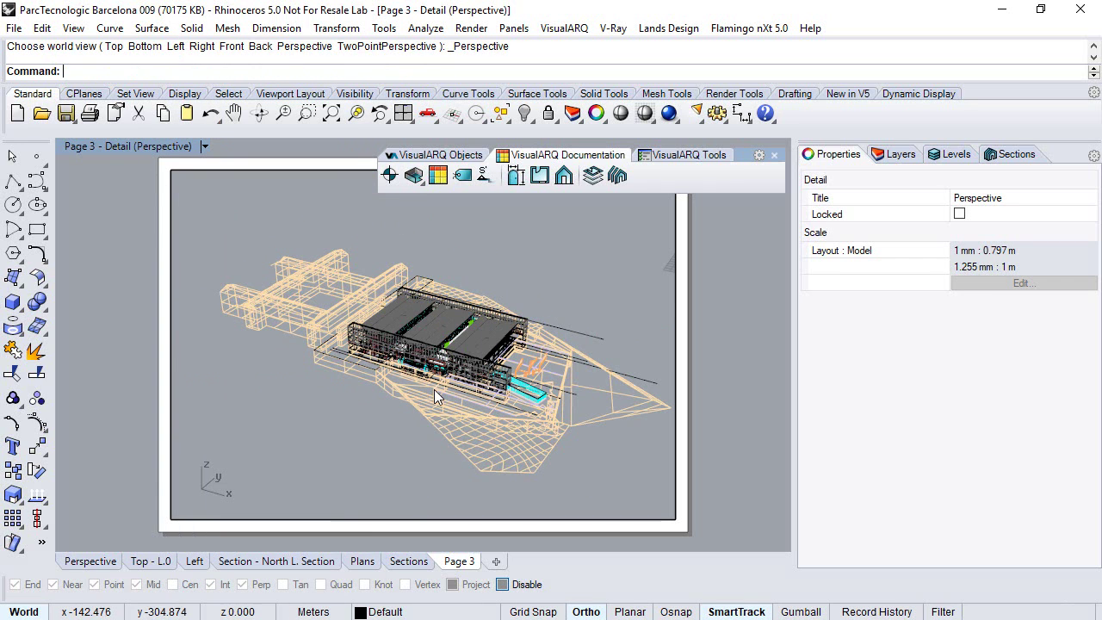
click(125, 151)
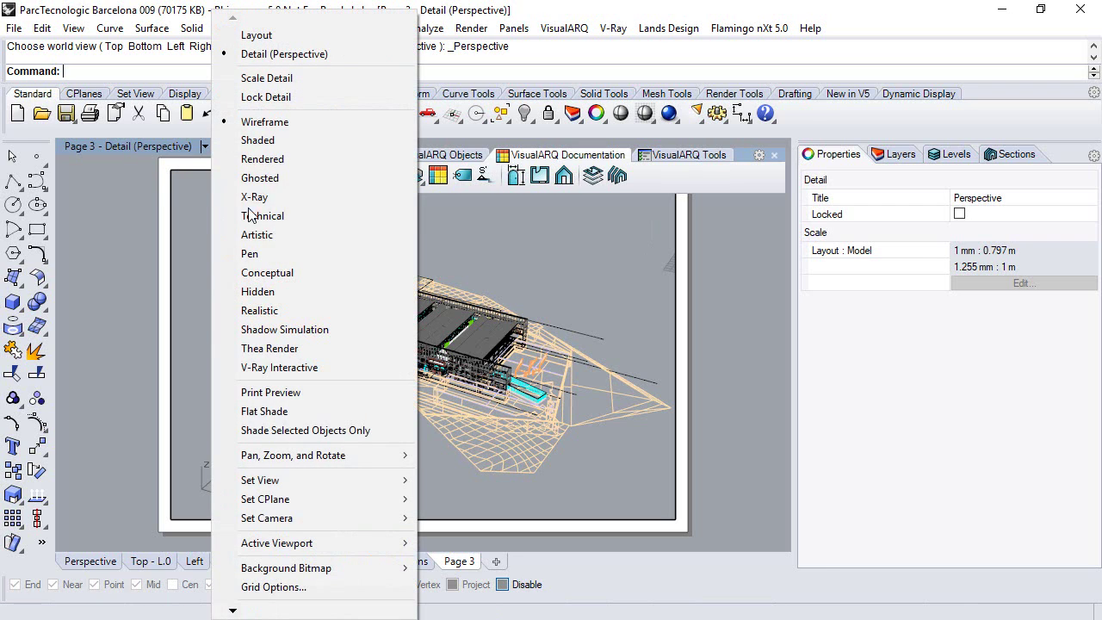
click(275, 293)
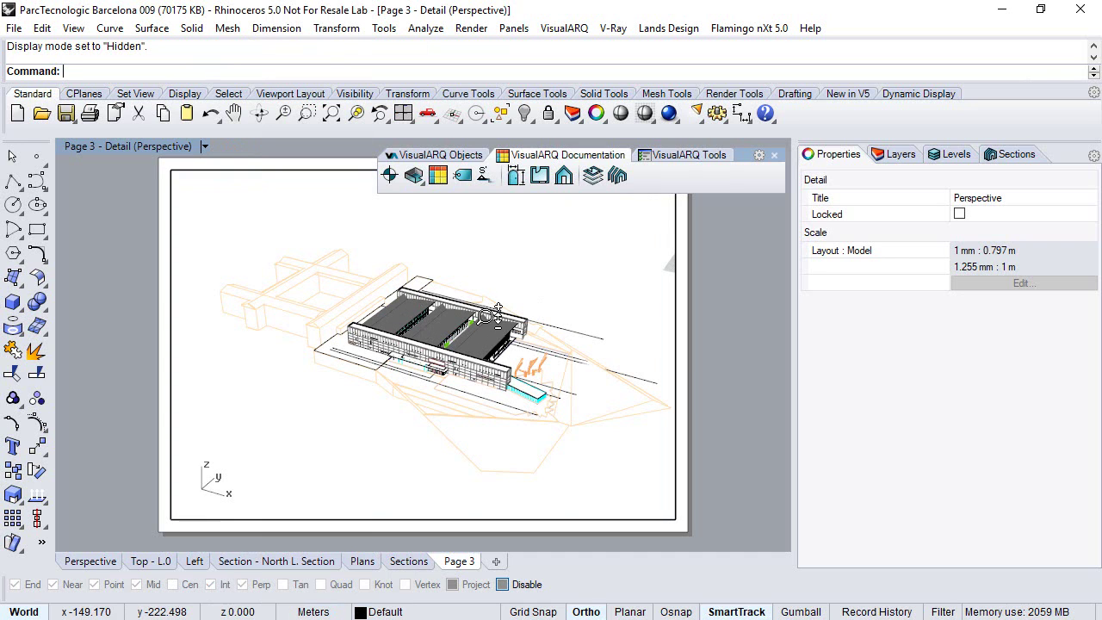
scroll(485, 342, up, 5)
scroll(512, 349, up, 5)
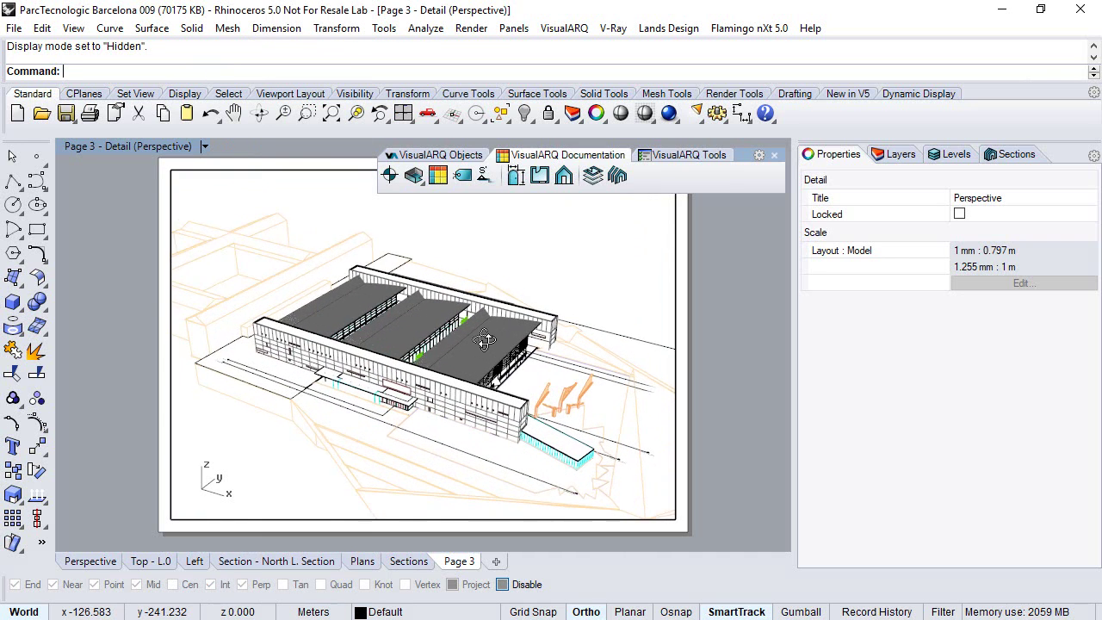
scroll(512, 343, up, 3)
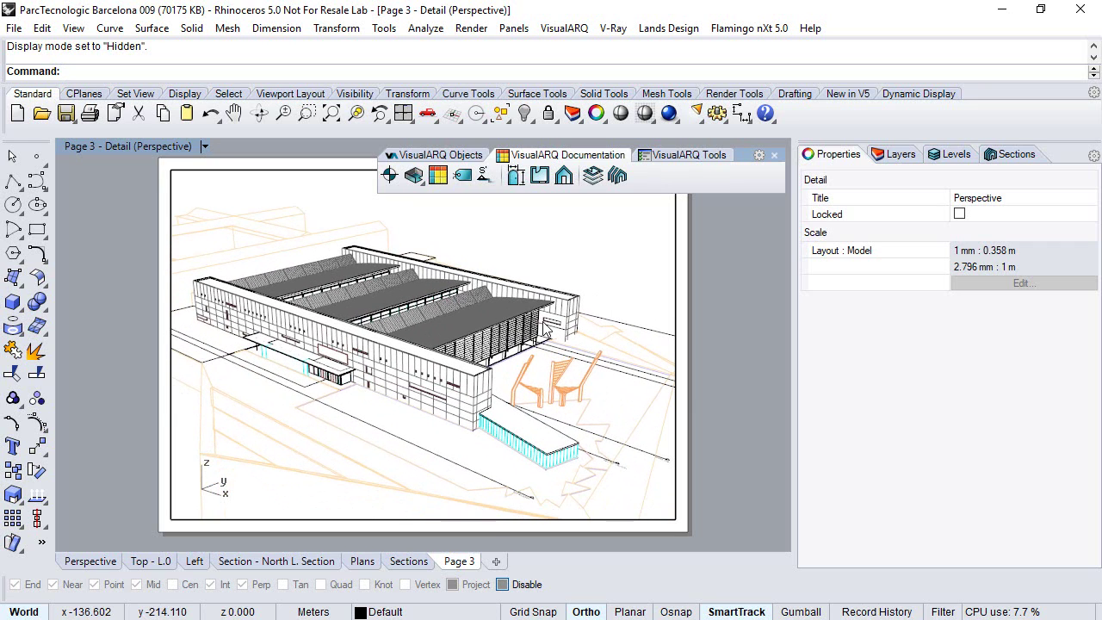
double_click(712, 331)
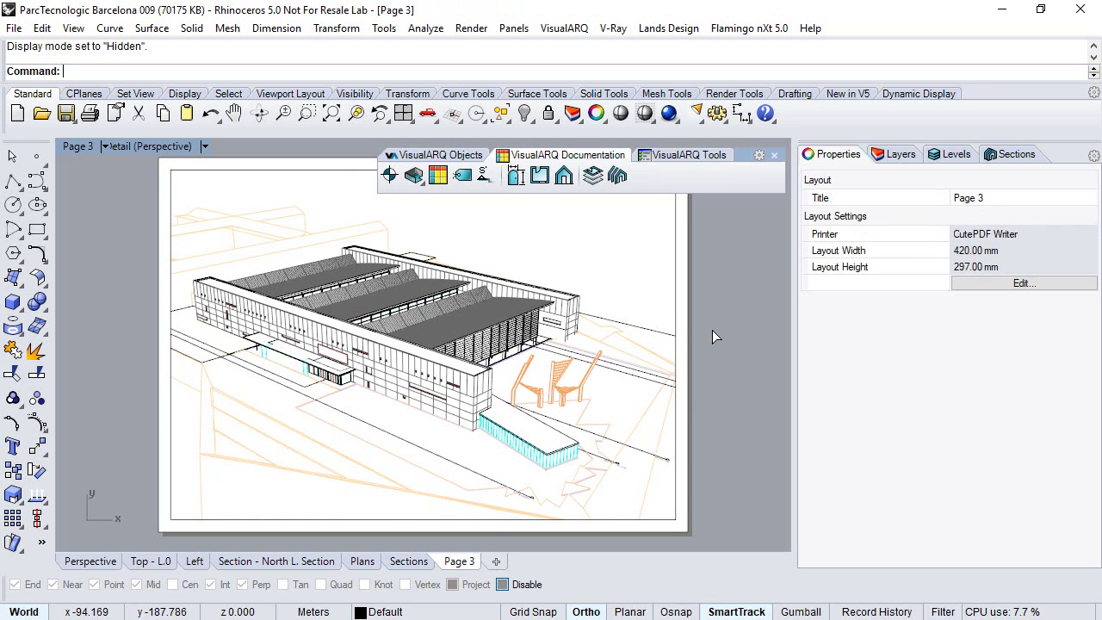
- Print Page 3 as a vector PDF to the desktop named 'ParcTecnologic Barcelona 3d View'
click(90, 114)
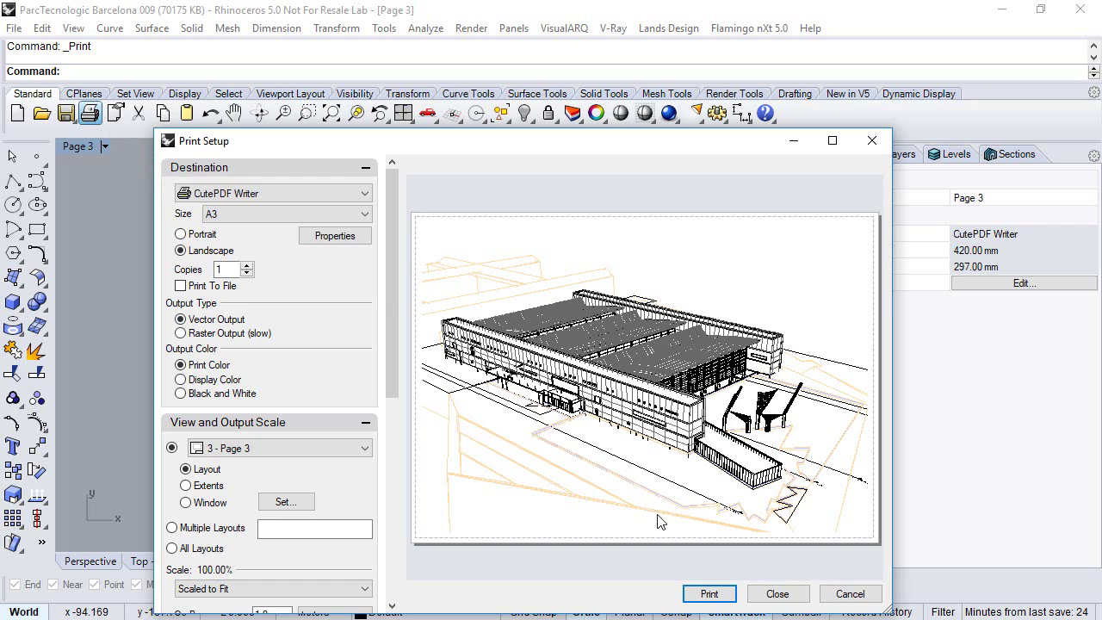
click(704, 594)
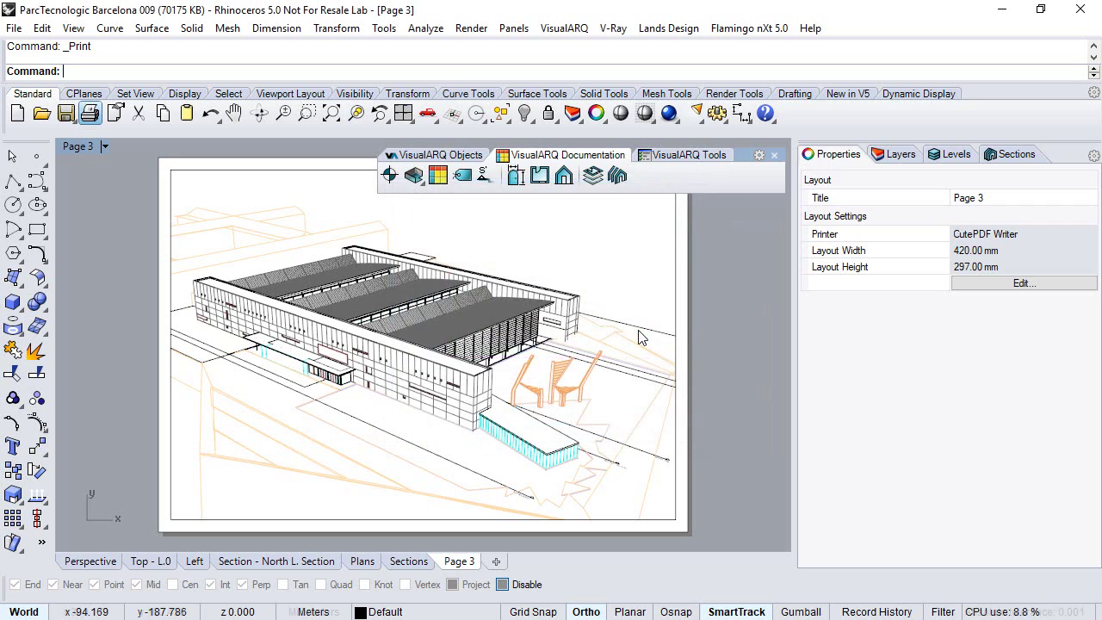
double_click(556, 345)
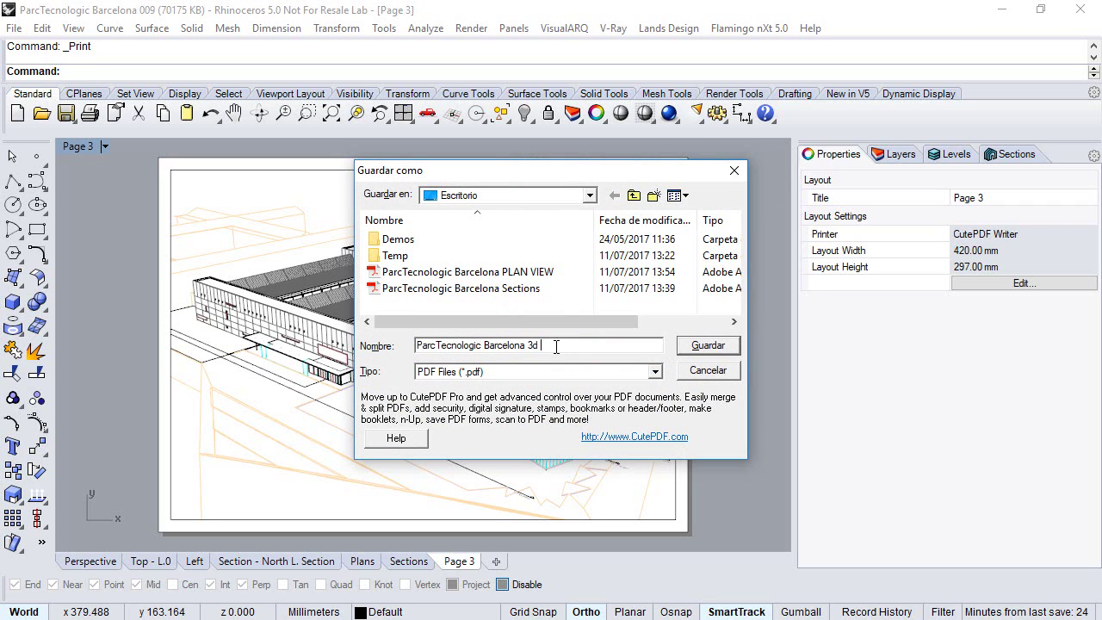
text(3d View)
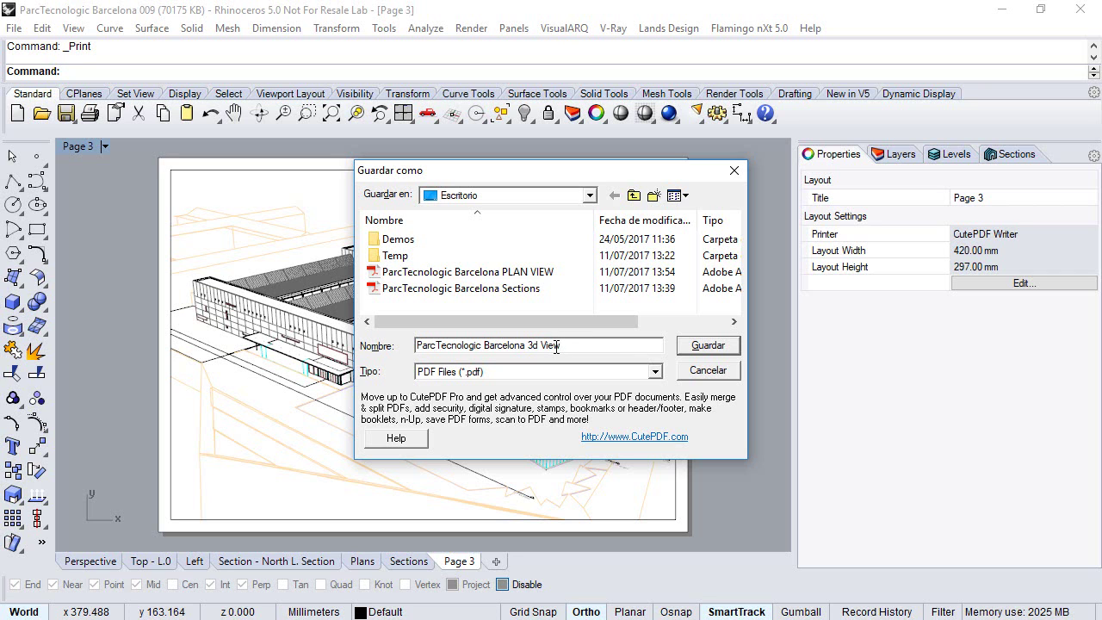
click(694, 341)
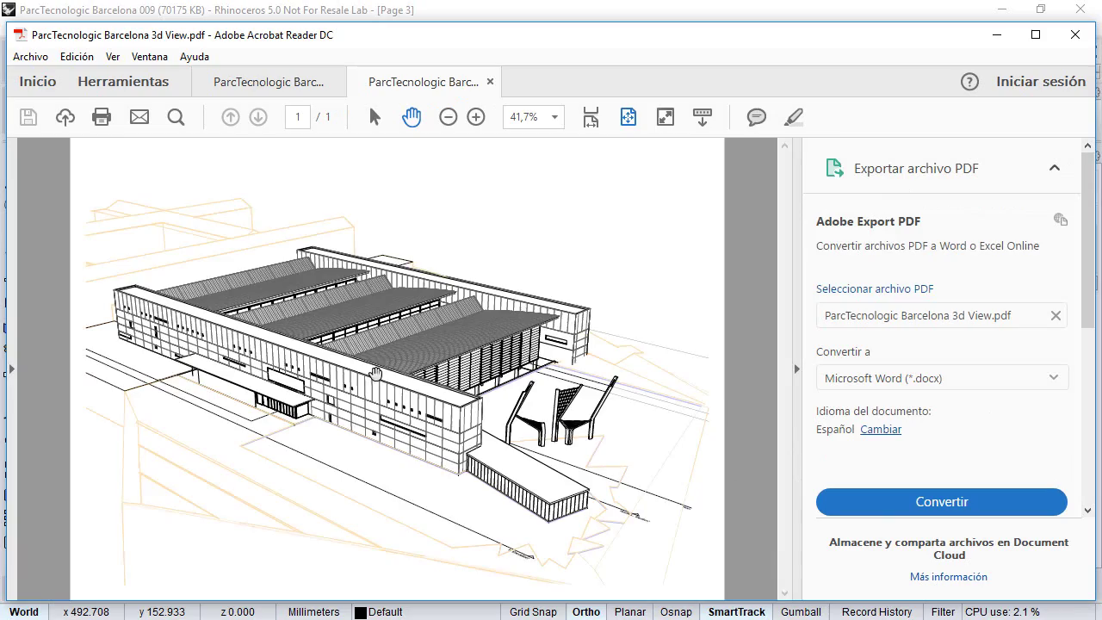
- Zoom in and out on the 3d View PDF to inspect the facade and roof hidden-line linework
ctrl+scroll(361, 373, up, 4)
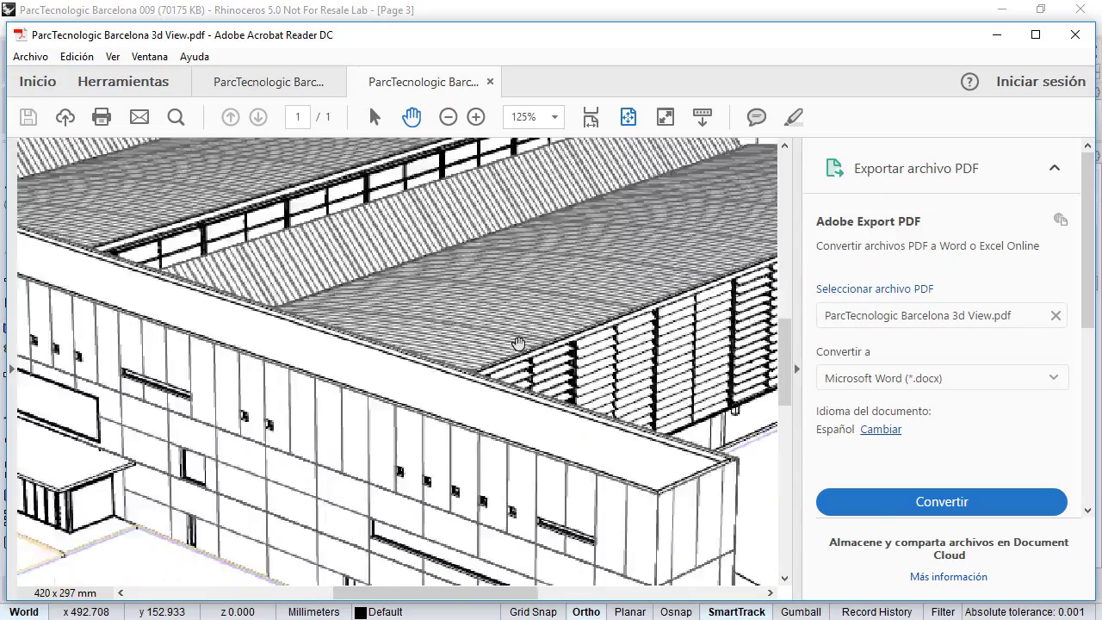
ctrl+scroll(547, 354, up, 1)
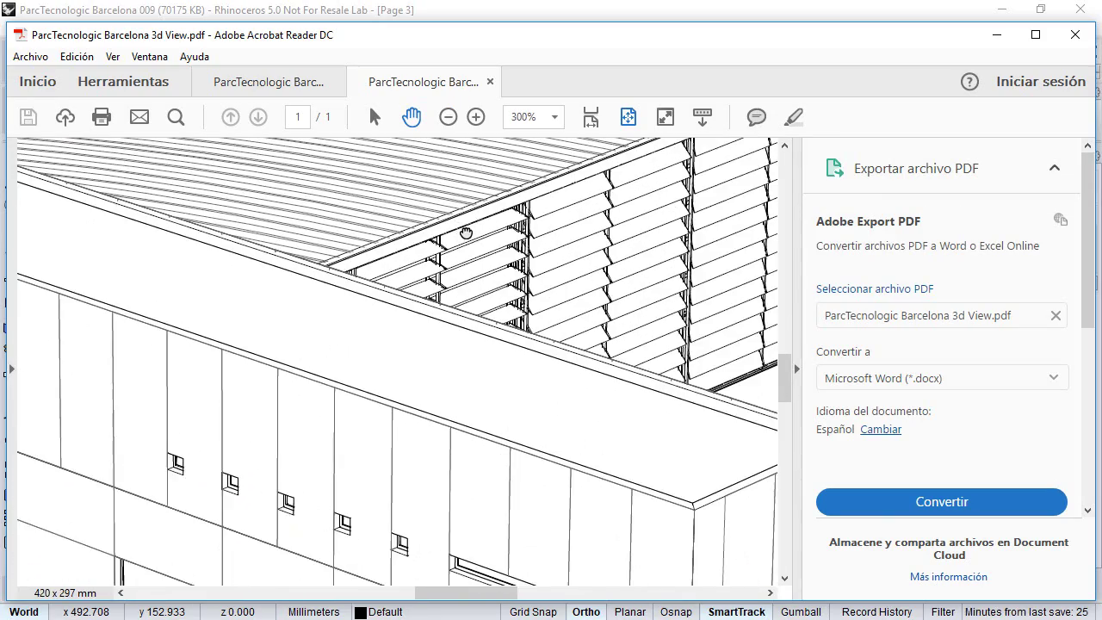
ctrl+scroll(501, 295, down, 4)
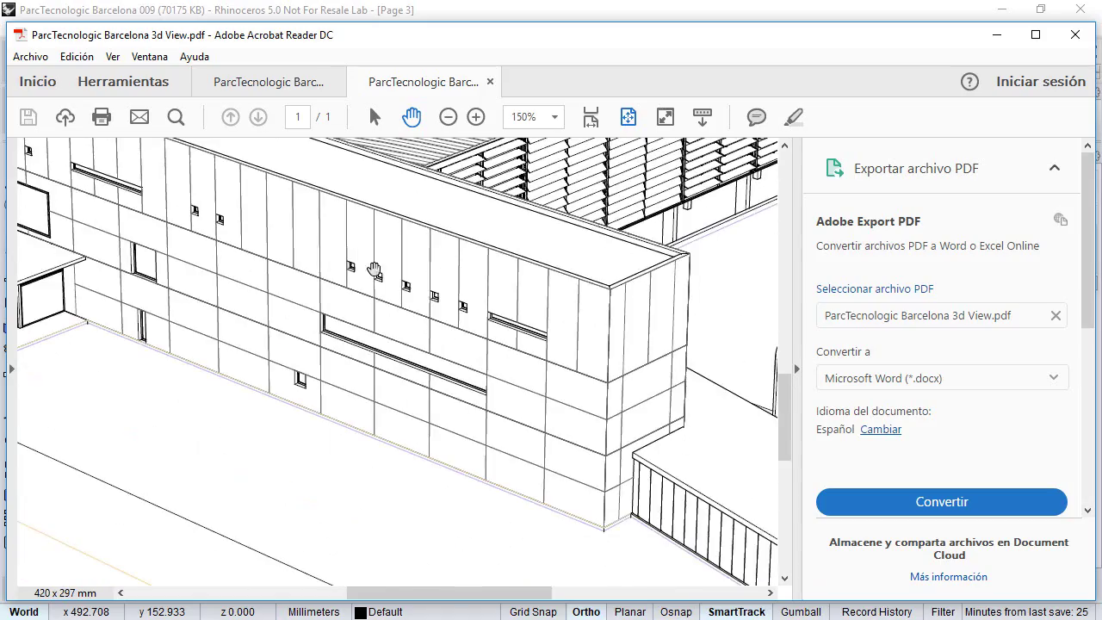
ctrl+scroll(579, 375, up, 2)
ctrl+scroll(585, 413, down, 3)
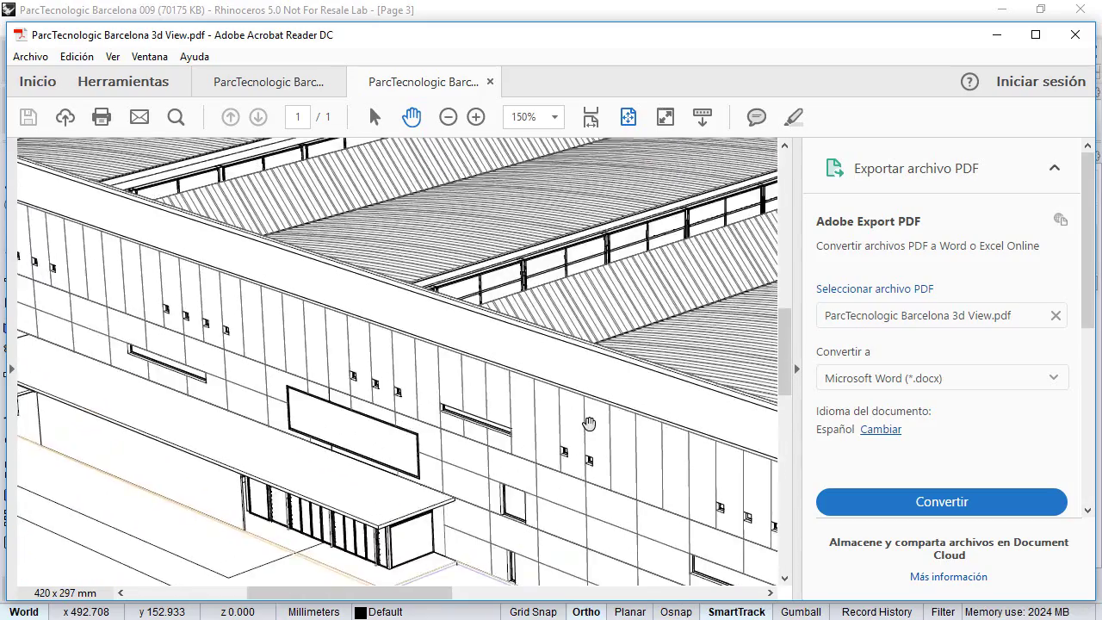